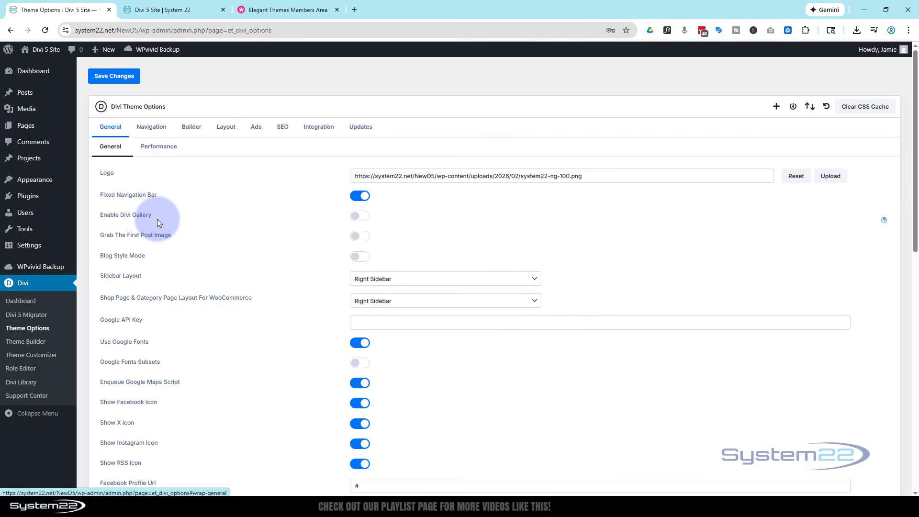
# Step: Turn on the Back To Top Button in the general theme options
pyautogui.scroll(-10, 233, 225)
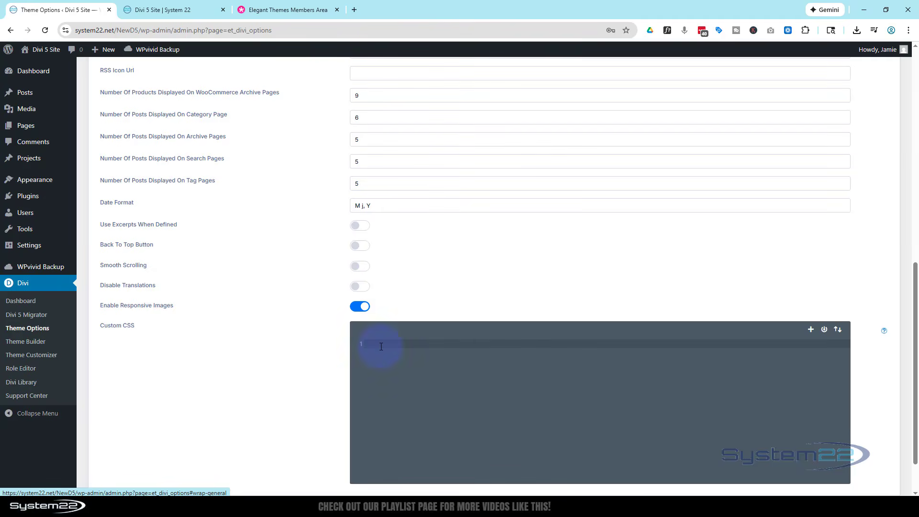
pyautogui.scroll(1, 267, 318)
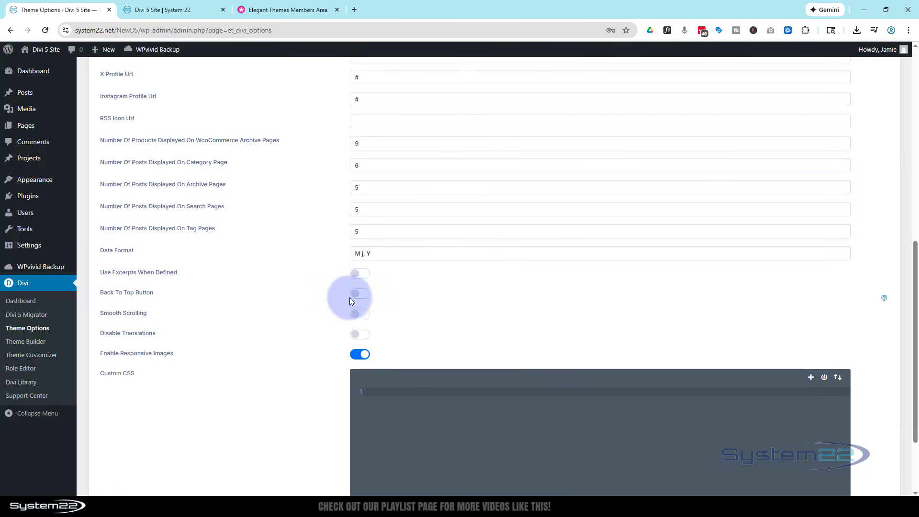
pyautogui.click(362, 295)
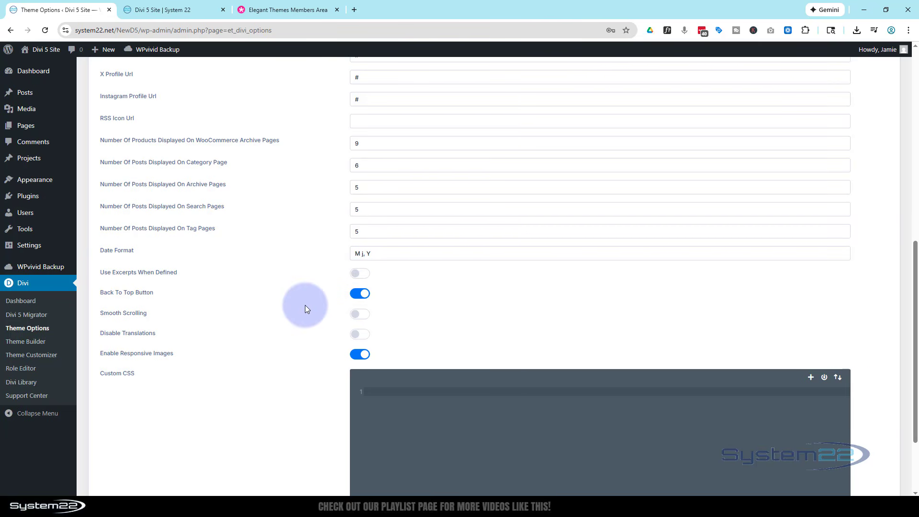
pyautogui.scroll(9, 303, 306)
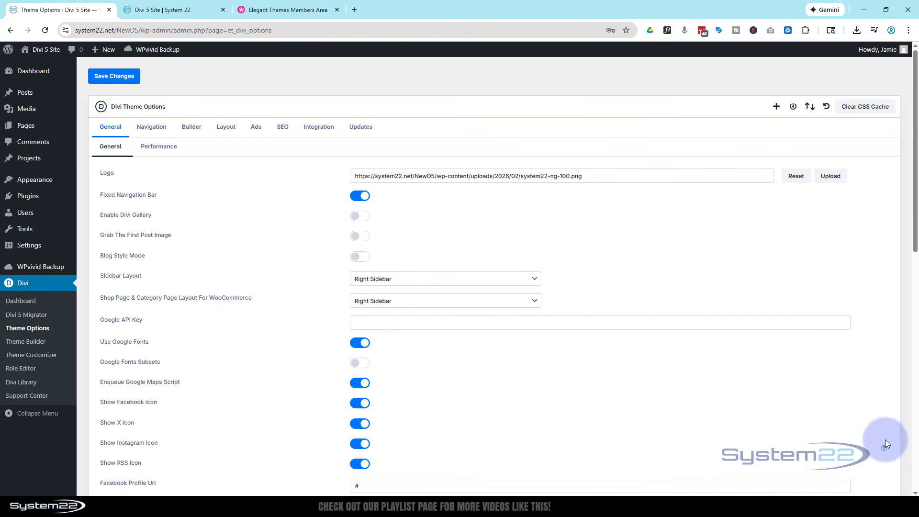
pyautogui.scroll(-2, 834, 383)
pyautogui.scroll(2, 295, 343)
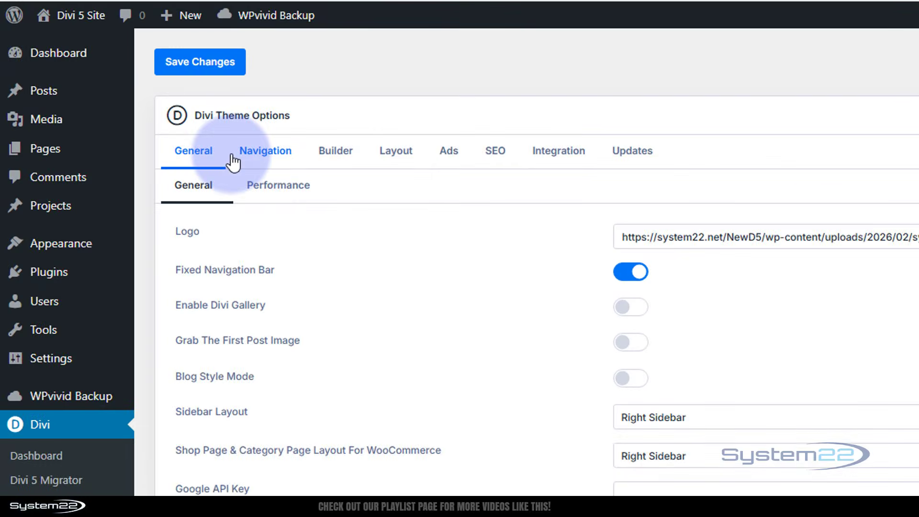
# Step: Try excluding Sample Page from the navigation bar, restore it, and check the menu on the live site
pyautogui.click(243, 158)
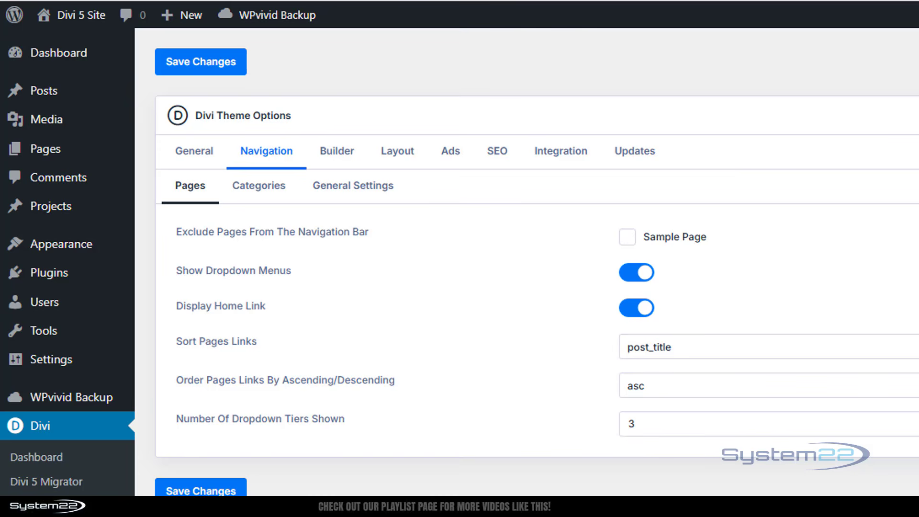
pyautogui.click(627, 237)
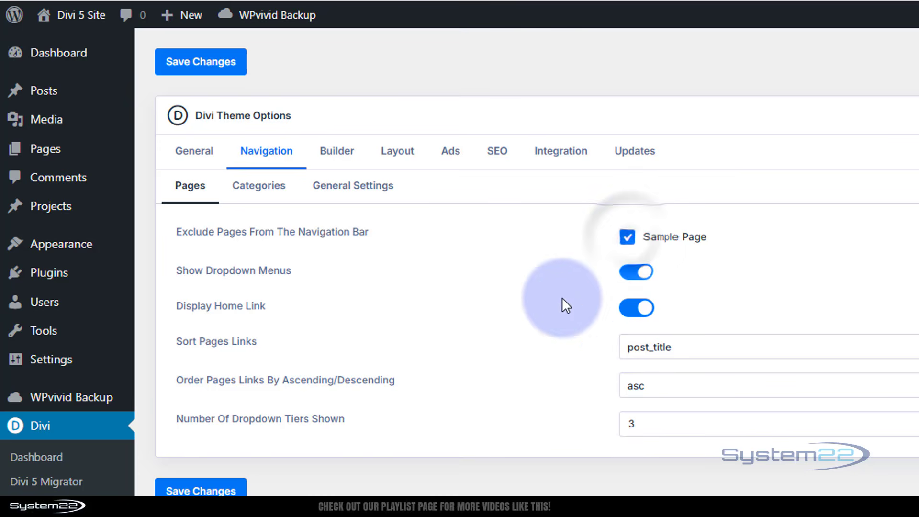
pyautogui.click(626, 237)
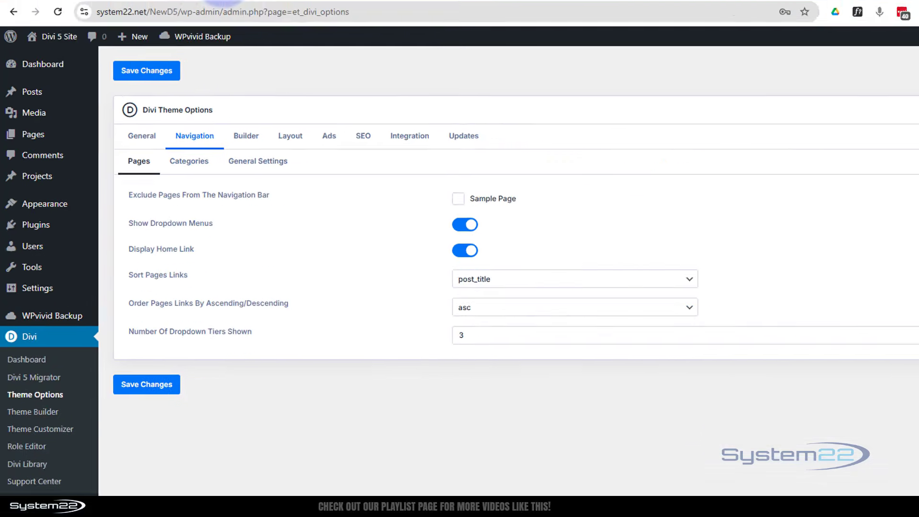
pyautogui.click(163, 9)
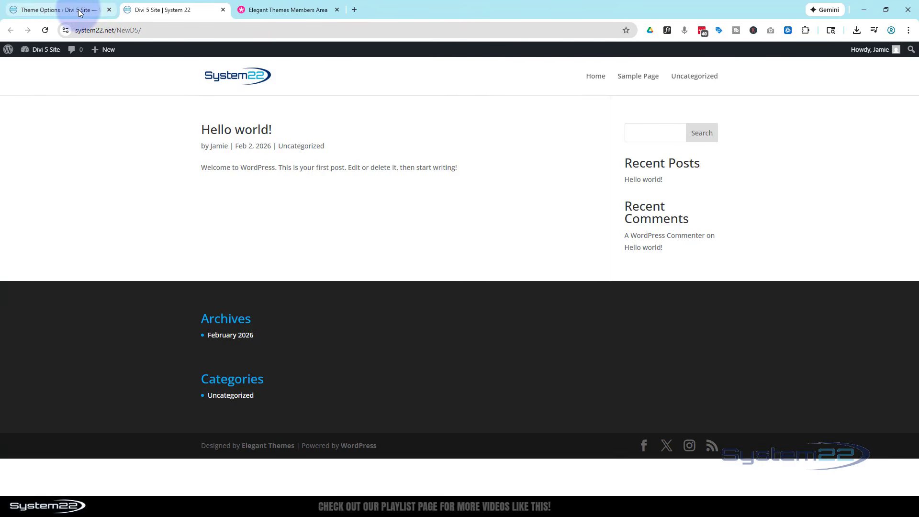
pyautogui.click(93, 10)
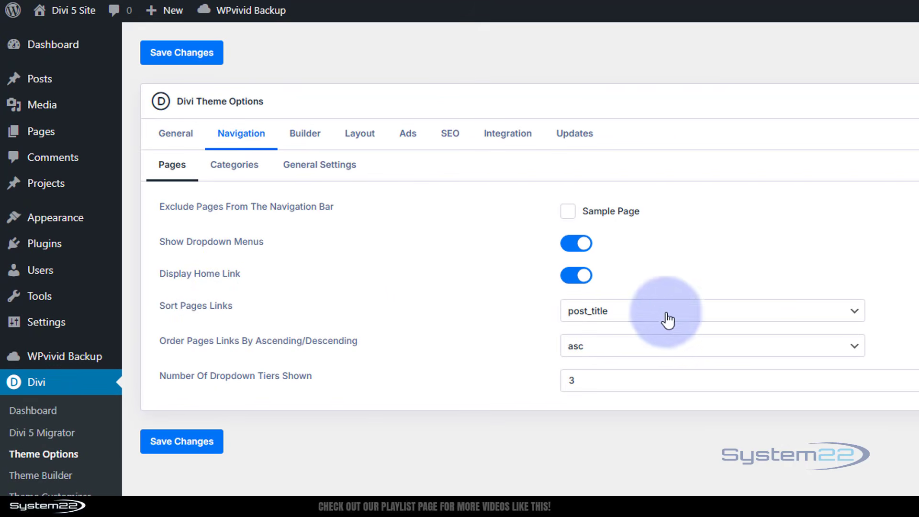
# Step: Review the sorting, ordering and dropdown tier options for page links, and save the navigation settings
pyautogui.click(763, 315)
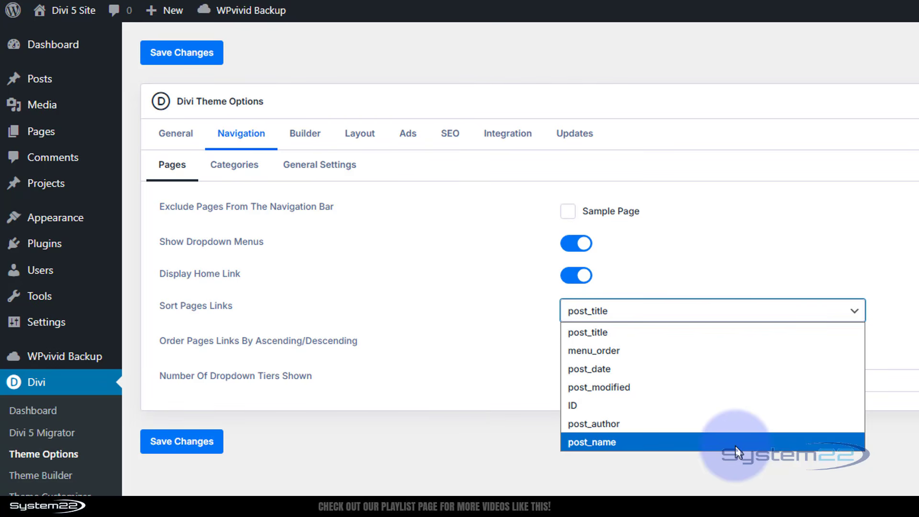
pyautogui.click(498, 308)
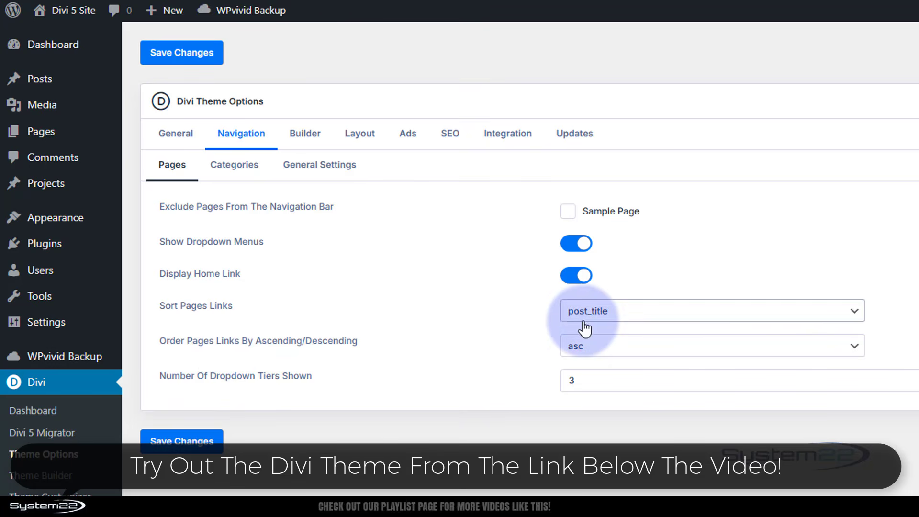
pyautogui.click(656, 347)
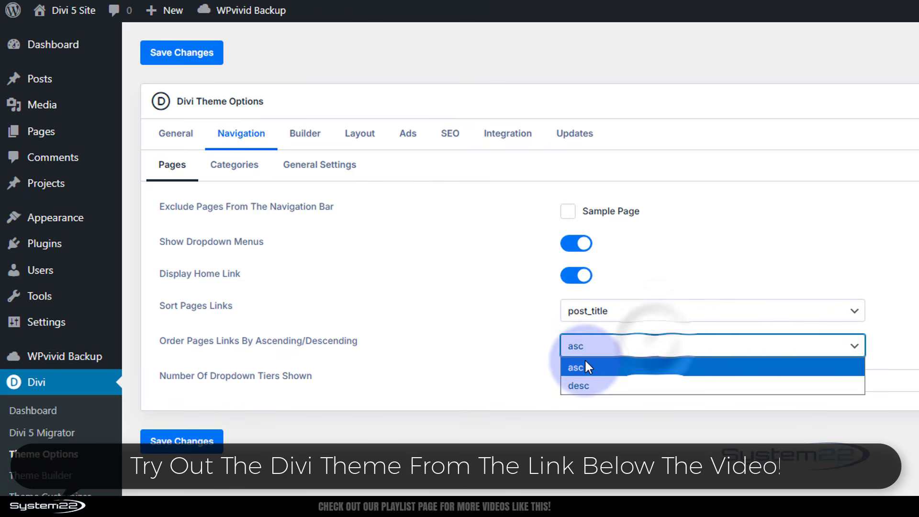
pyautogui.click(490, 337)
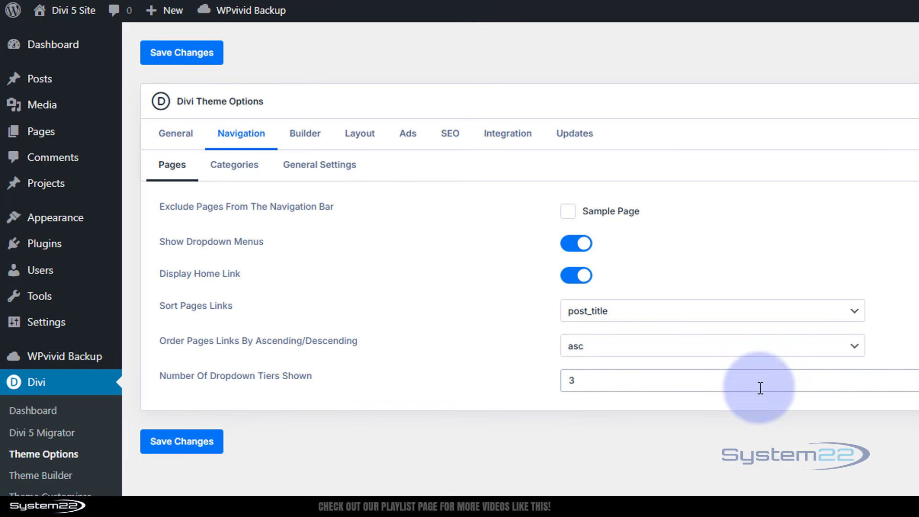
pyautogui.click(775, 386)
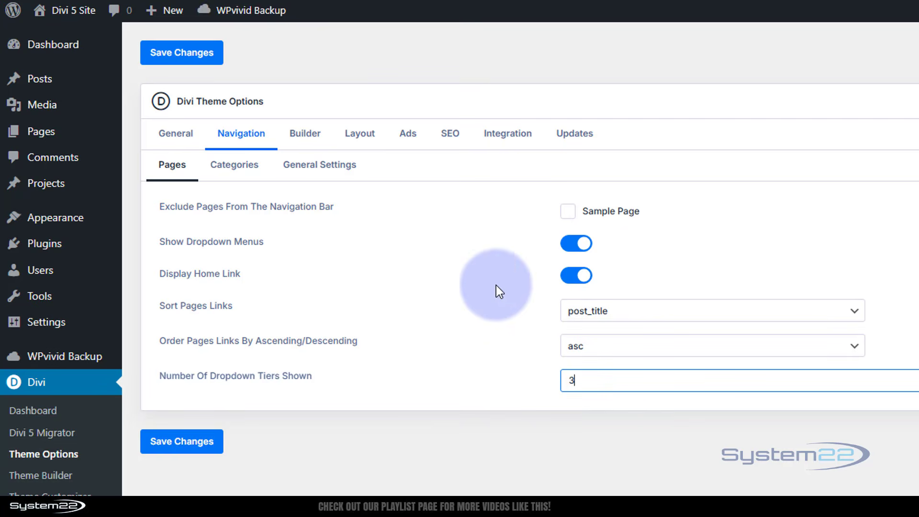
pyautogui.click(180, 55)
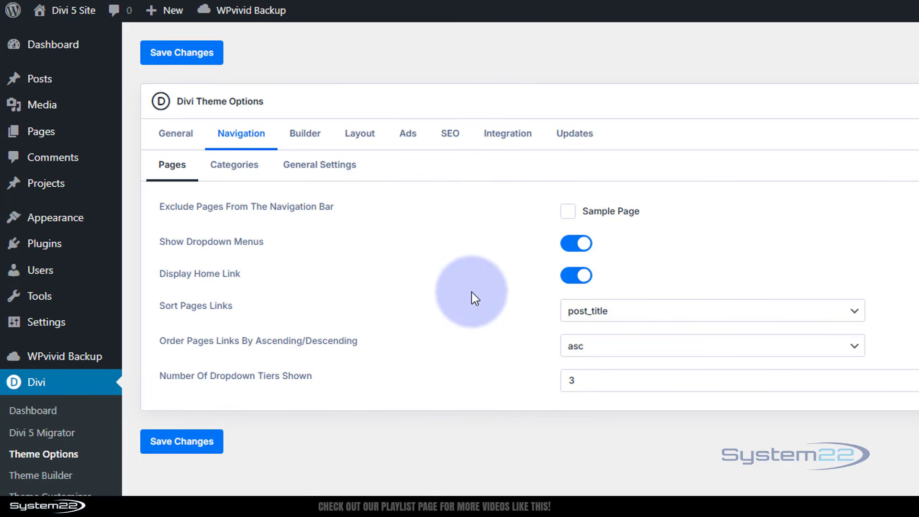
# Step: Try disabling the Divi Builder for posts in the post type integration settings, and re-enable it
pyautogui.click(299, 135)
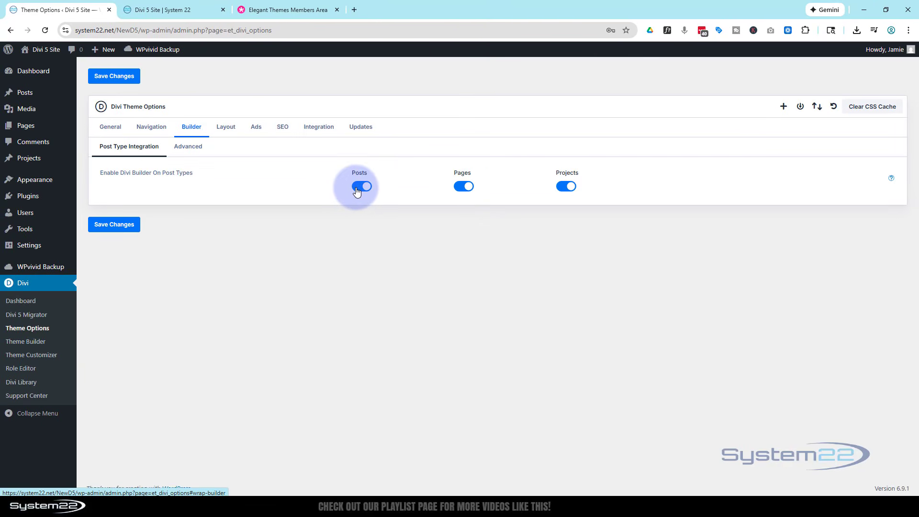
pyautogui.click(361, 186)
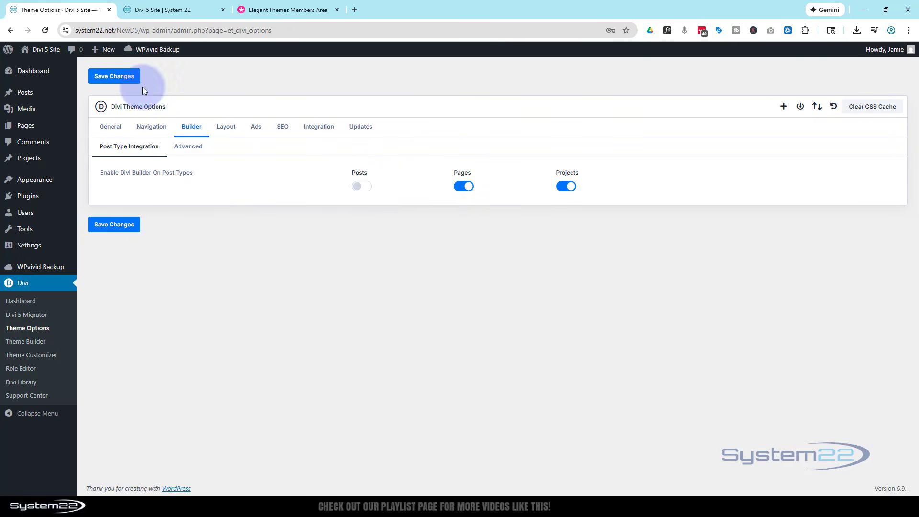
pyautogui.click(367, 186)
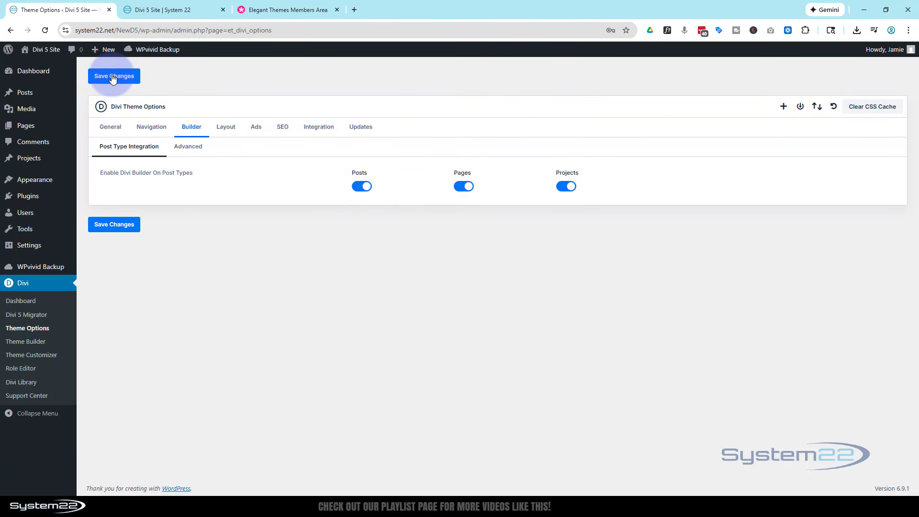
# Step: Try Output Styles Inline in the advanced builder settings, switch it back off, and save the changes
pyautogui.click(188, 147)
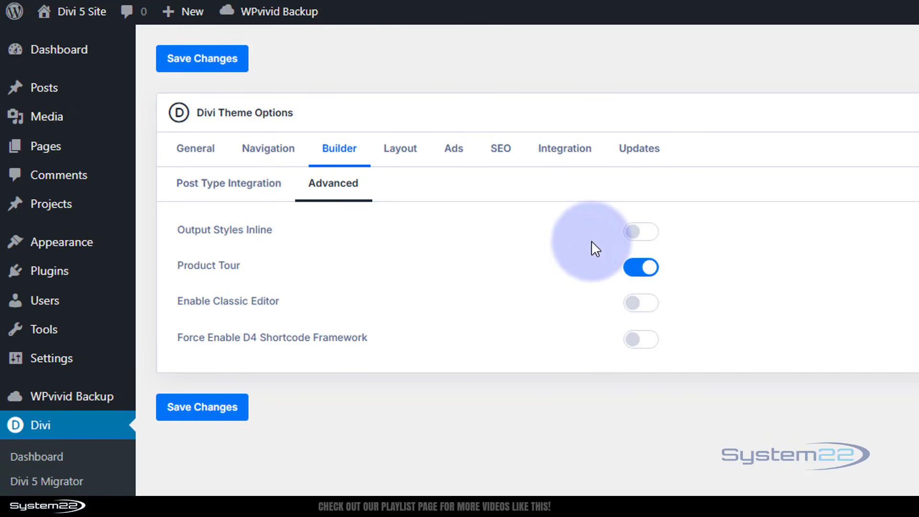
pyautogui.click(653, 235)
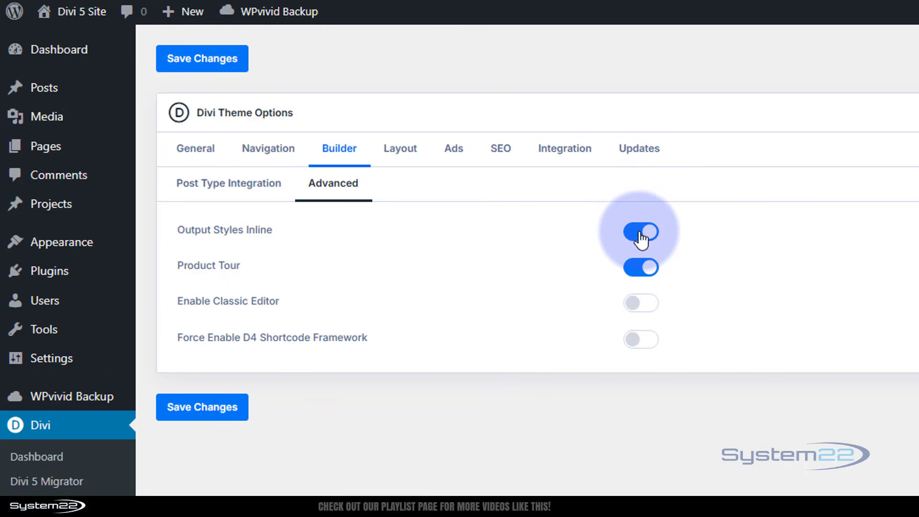
pyautogui.click(641, 234)
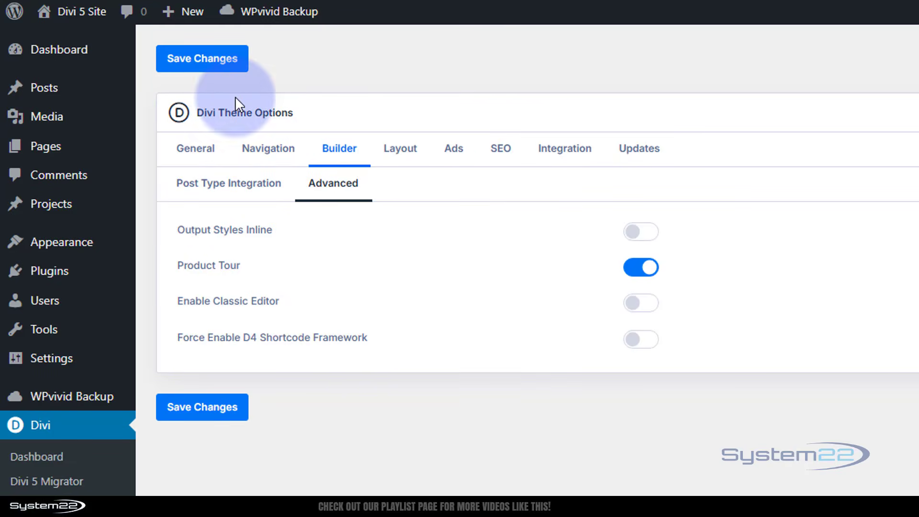
pyautogui.click(182, 60)
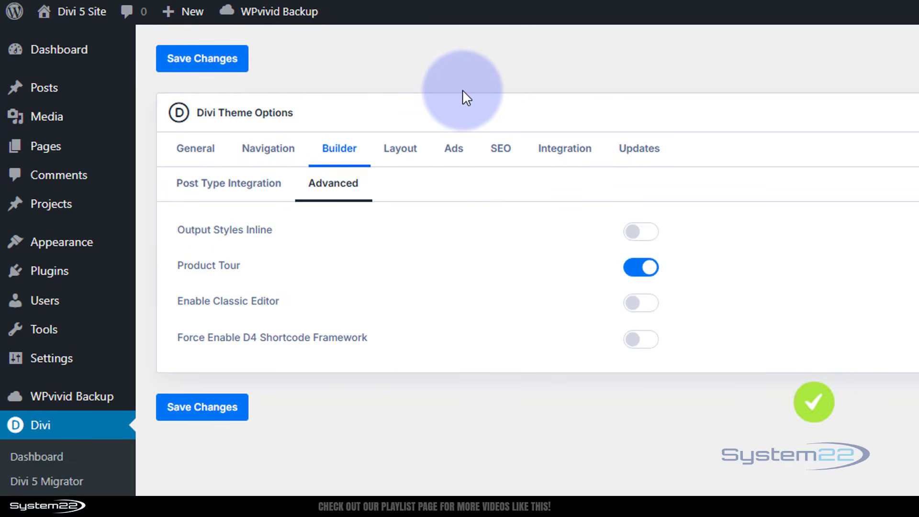
# Step: In the single post layout, try hiding the author and restore it, and turn off Show Comments On Posts
pyautogui.click(401, 149)
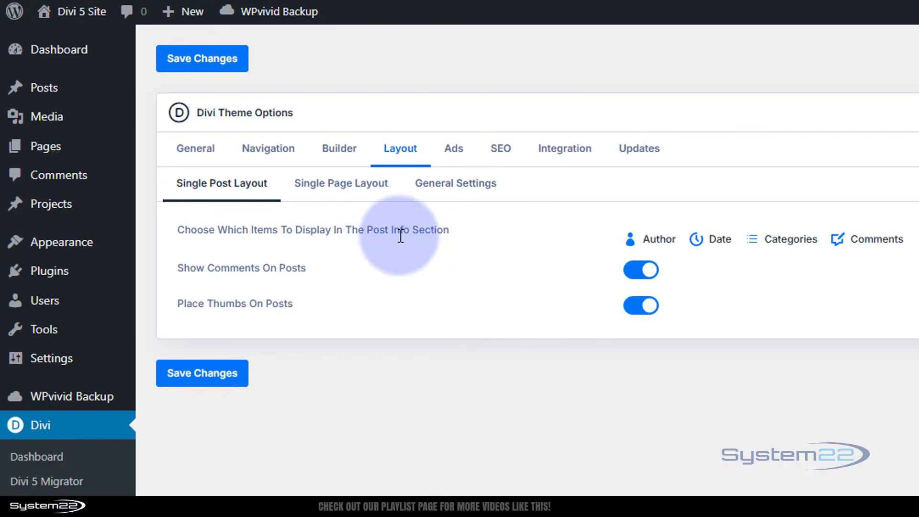
pyautogui.click(631, 244)
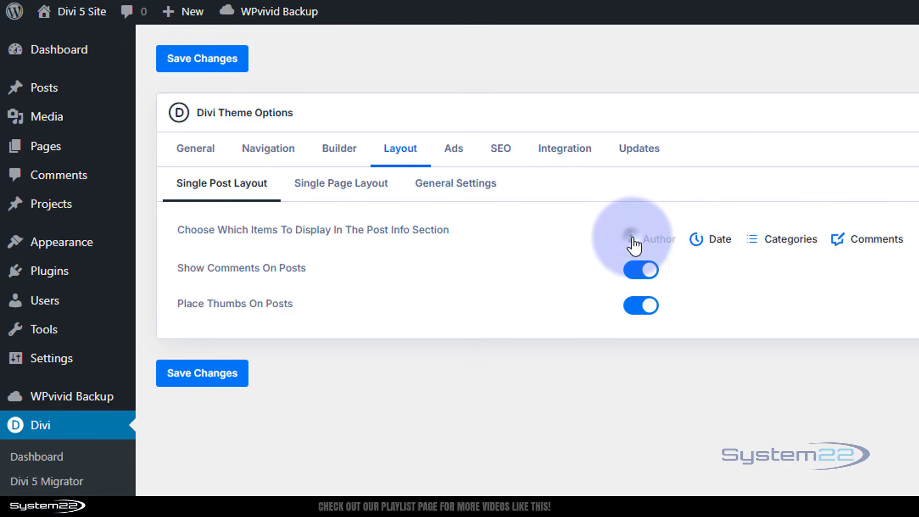
pyautogui.click(632, 242)
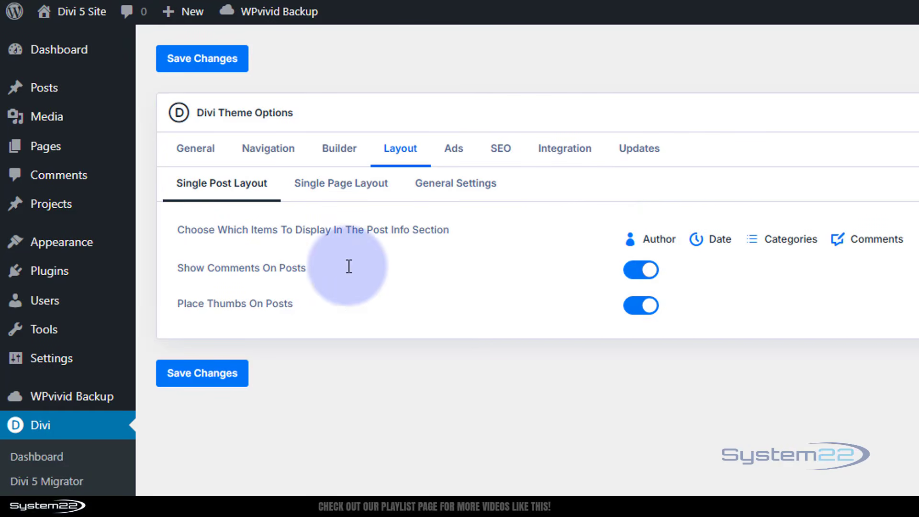
pyautogui.click(642, 269)
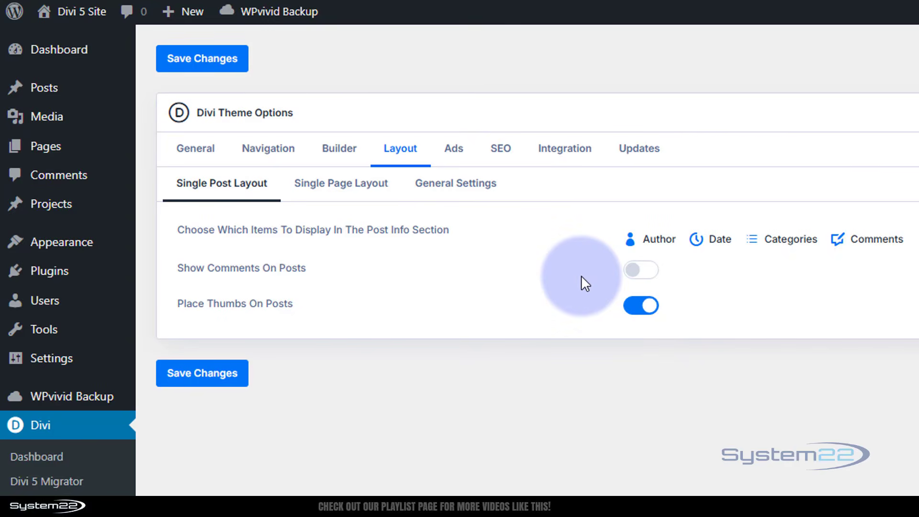
# Step: In the general layout settings, try toggling the Comments item and Show Thumbs On Index Pages, restore both, and save the layout options
pyautogui.click(353, 192)
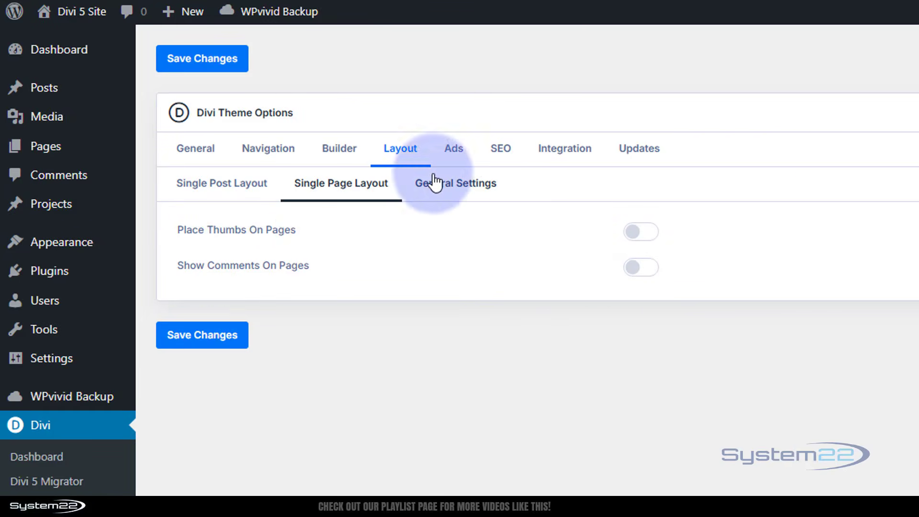
pyautogui.click(464, 189)
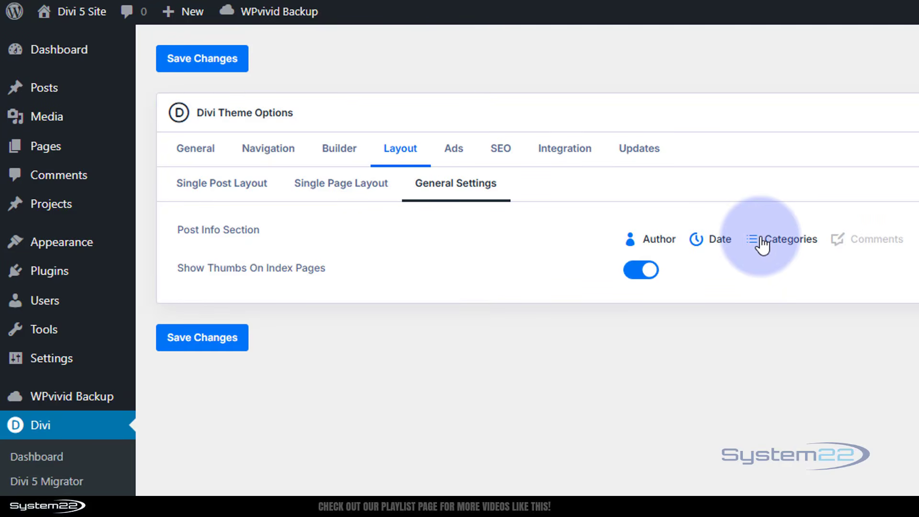
pyautogui.click(838, 241)
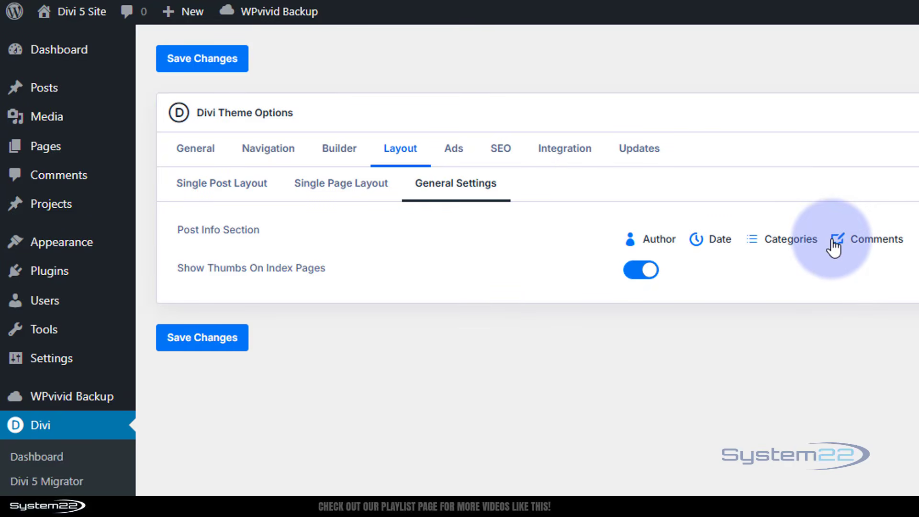
pyautogui.click(836, 243)
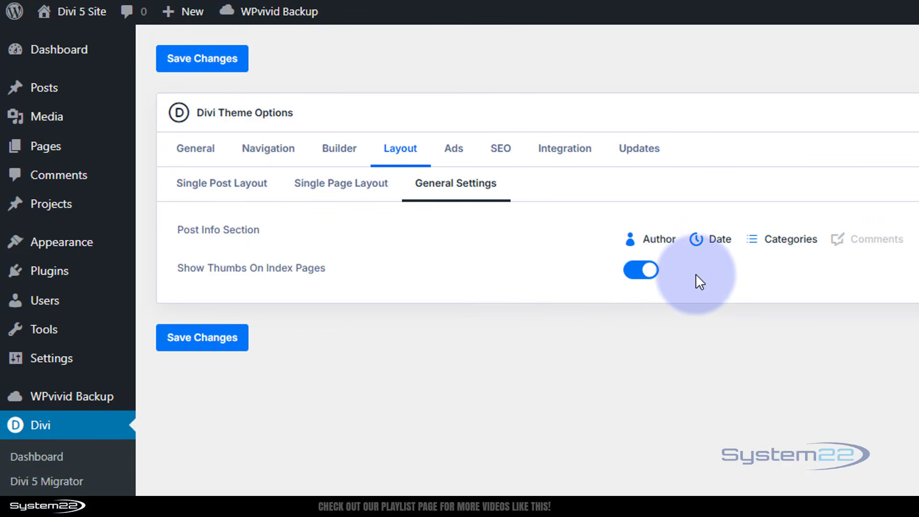
pyautogui.click(642, 275)
pyautogui.click(651, 277)
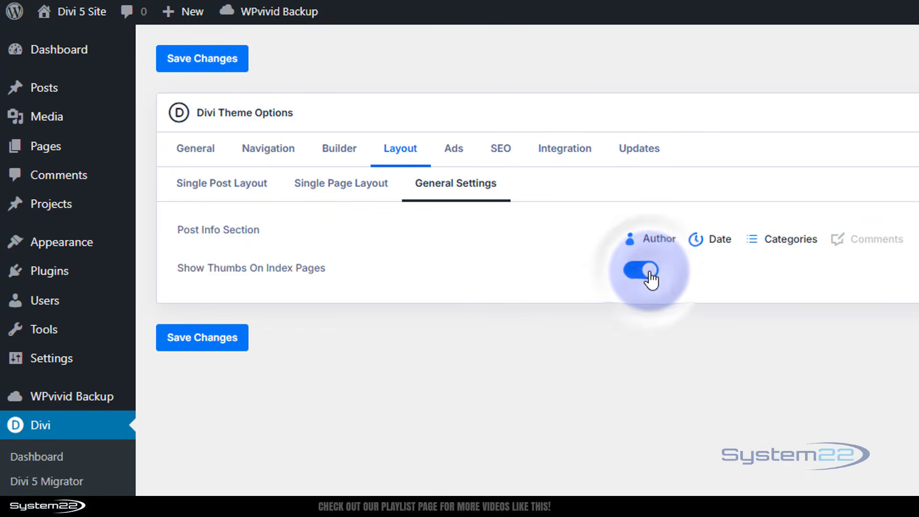
pyautogui.click(222, 342)
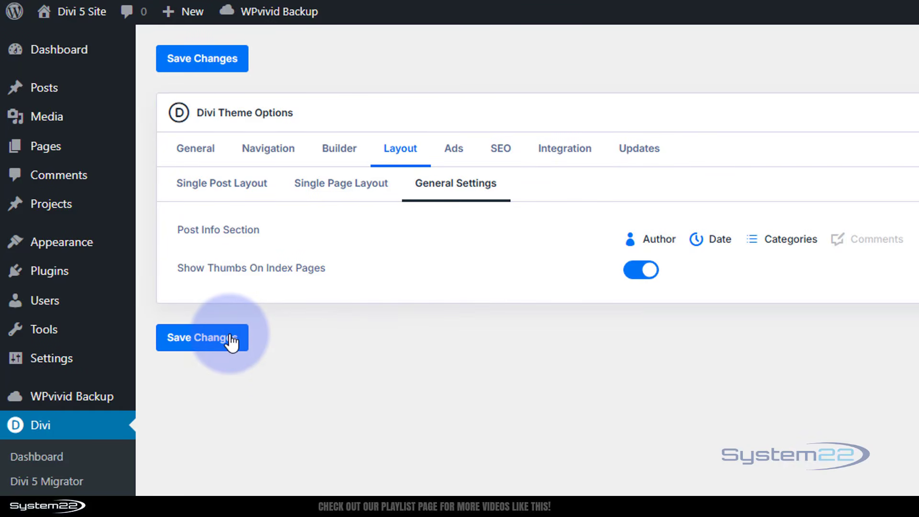
# Step: Examine the un-widgetized advertisement settings and place the cursor in the 468×60 Adsense code field
pyautogui.click(450, 150)
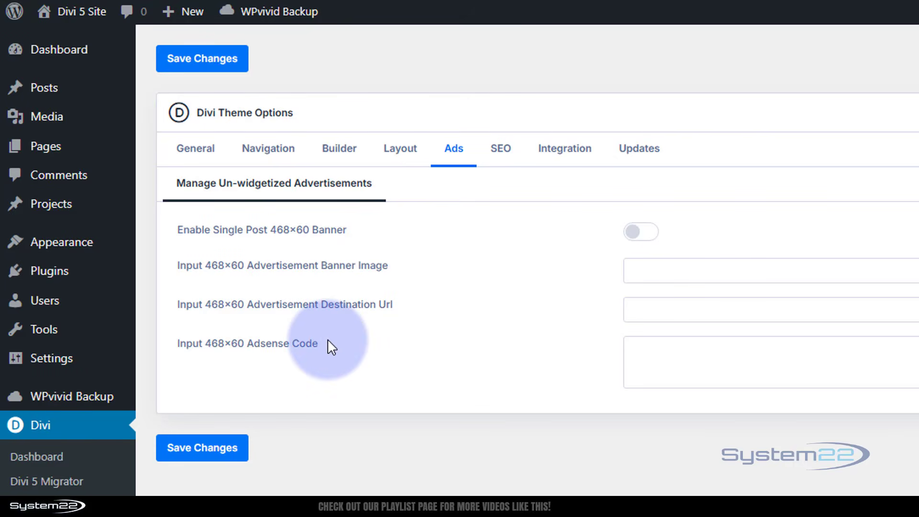
pyautogui.click(646, 341)
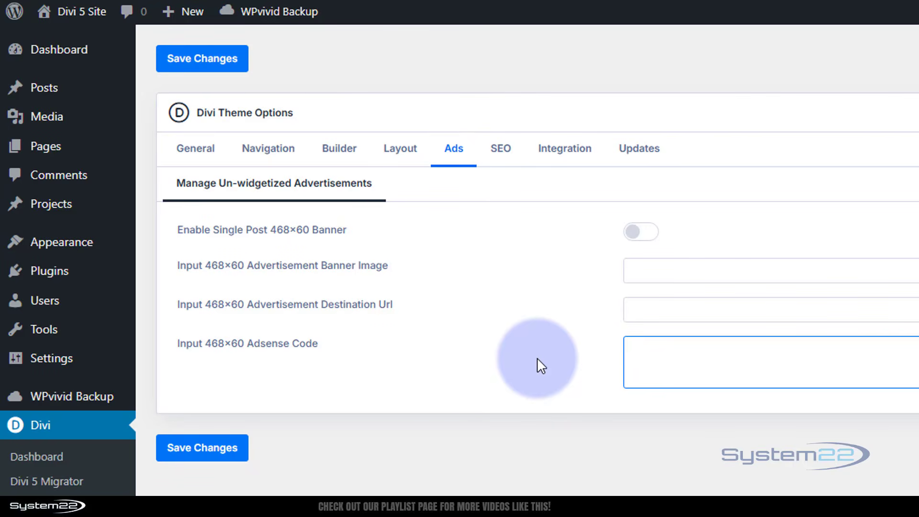
# Step: Examine the homepage SEO settings, including the custom title, meta description and keywords fields and the title autogeneration methods
pyautogui.click(501, 153)
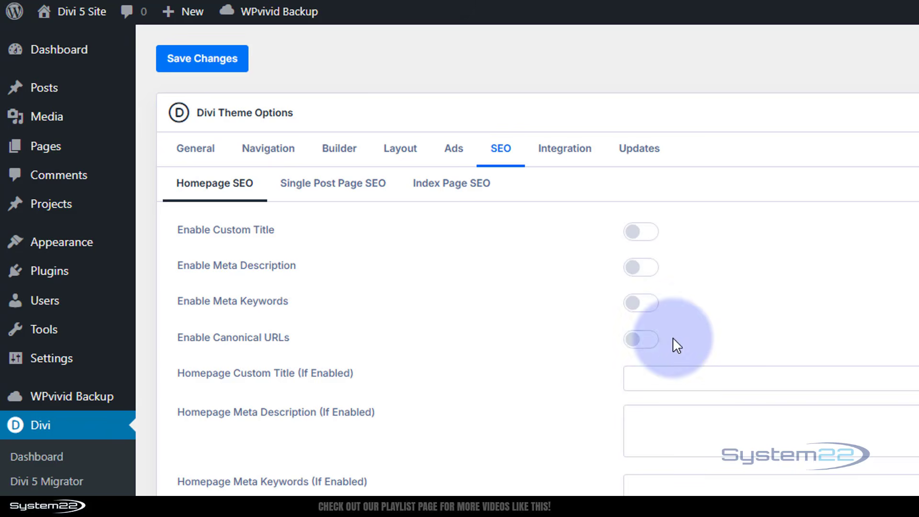
pyautogui.click(695, 369)
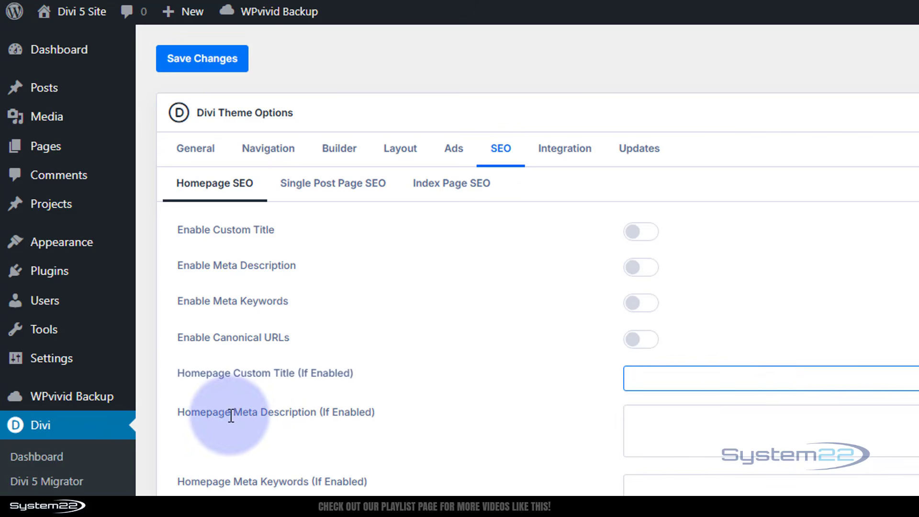
pyautogui.click(662, 426)
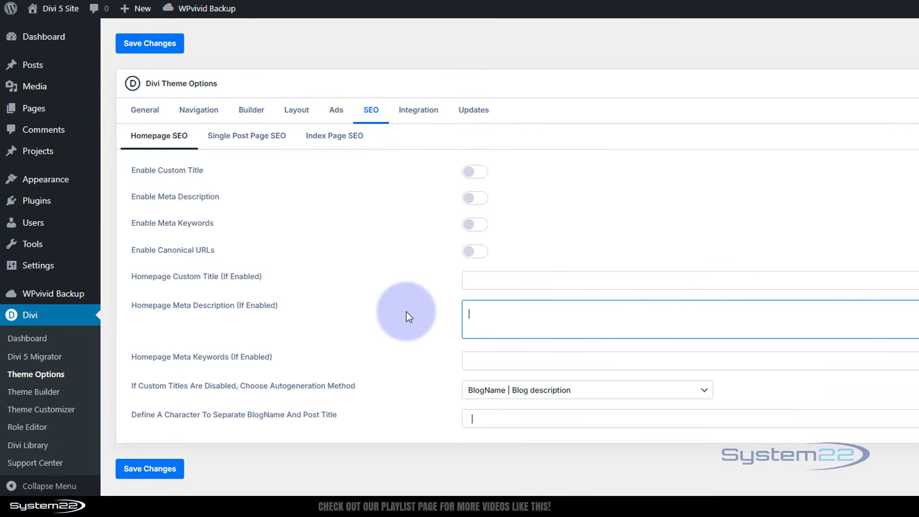
pyautogui.click(476, 361)
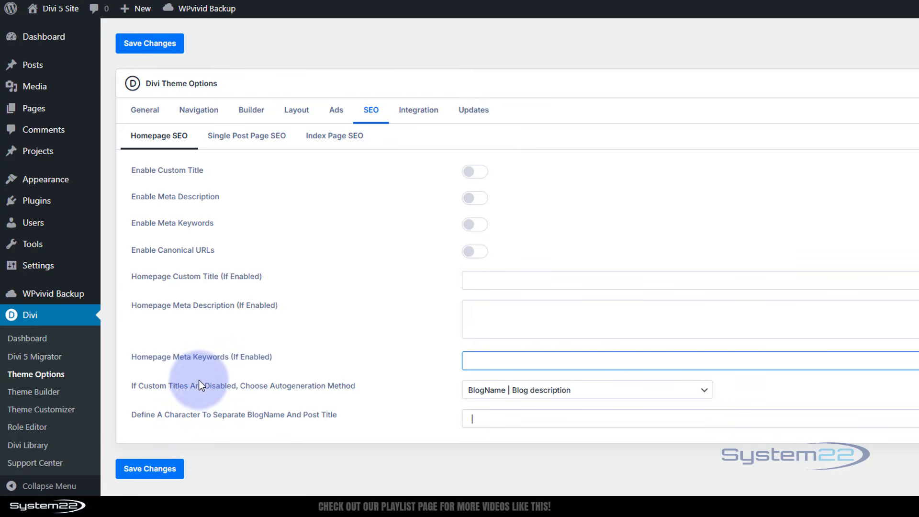
pyautogui.click(634, 390)
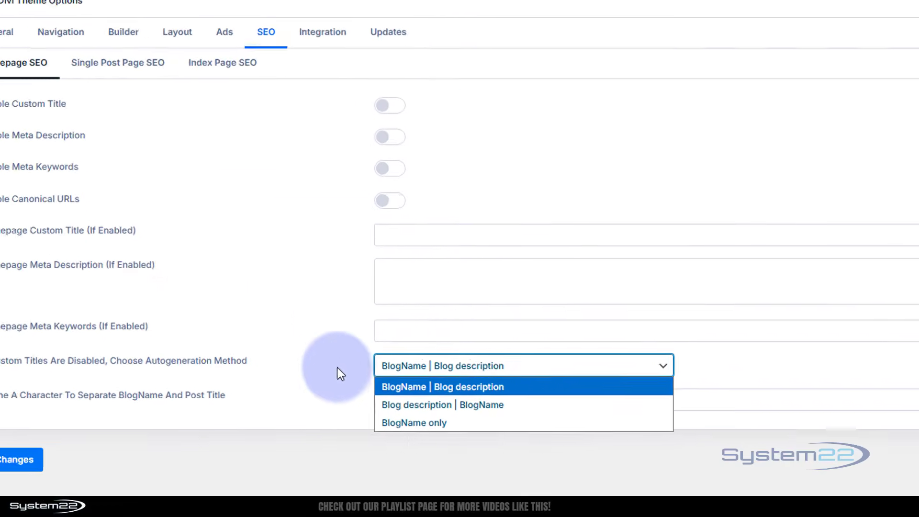
pyautogui.click(337, 368)
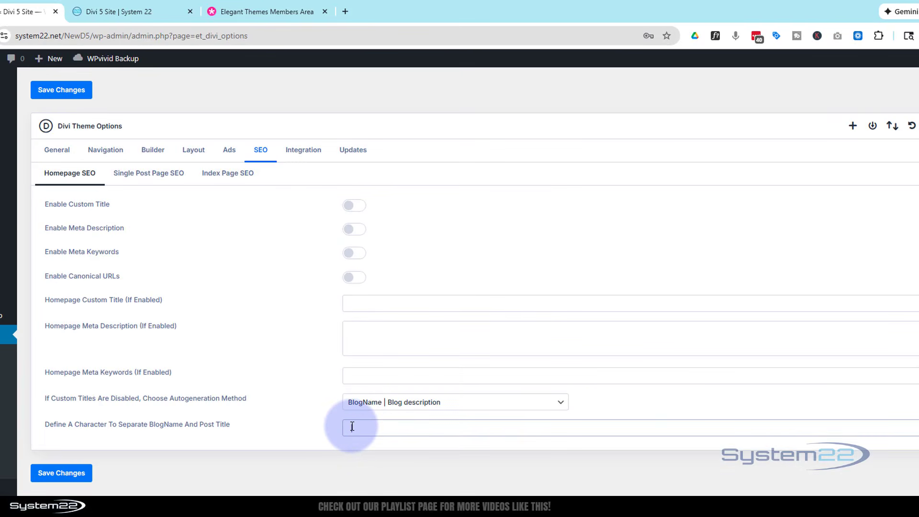
# Step: Try "-" as the character separating BlogName and post title, save, and reload the live site to check its title
pyautogui.doubleClick(356, 427)
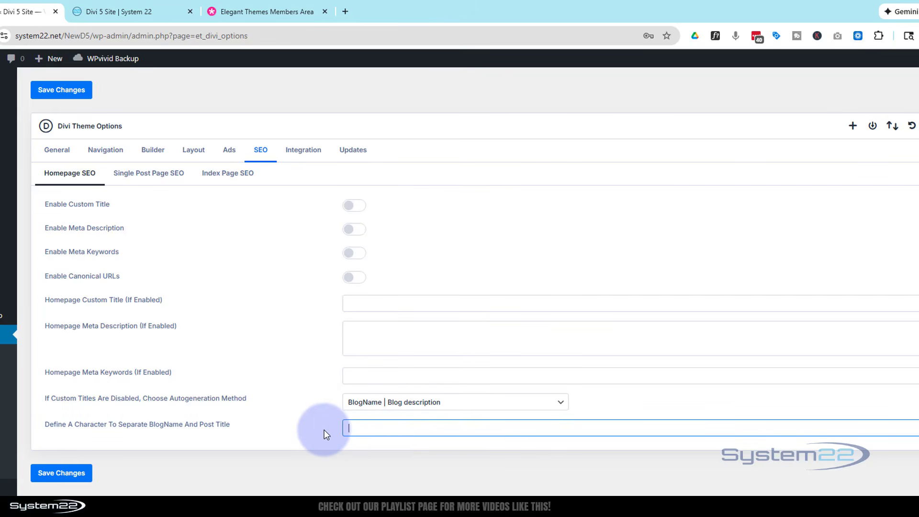
pyautogui.click(90, 479)
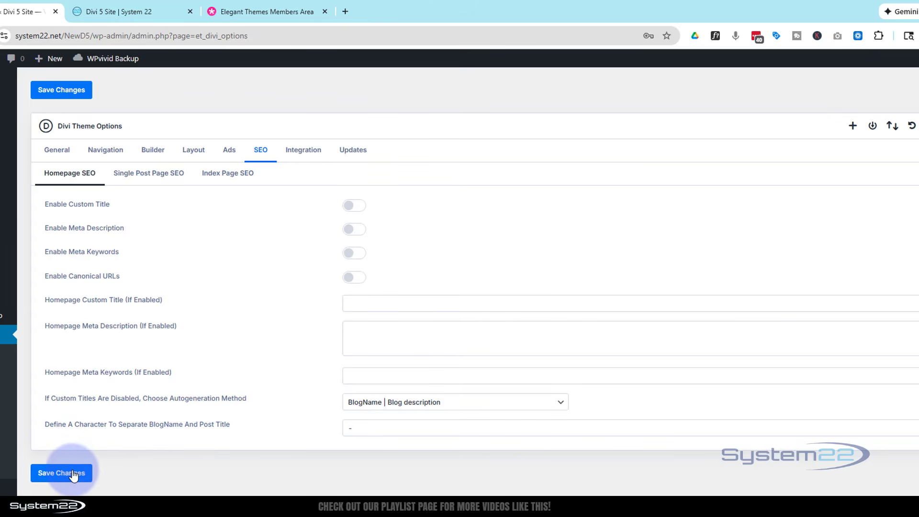
pyautogui.click(136, 13)
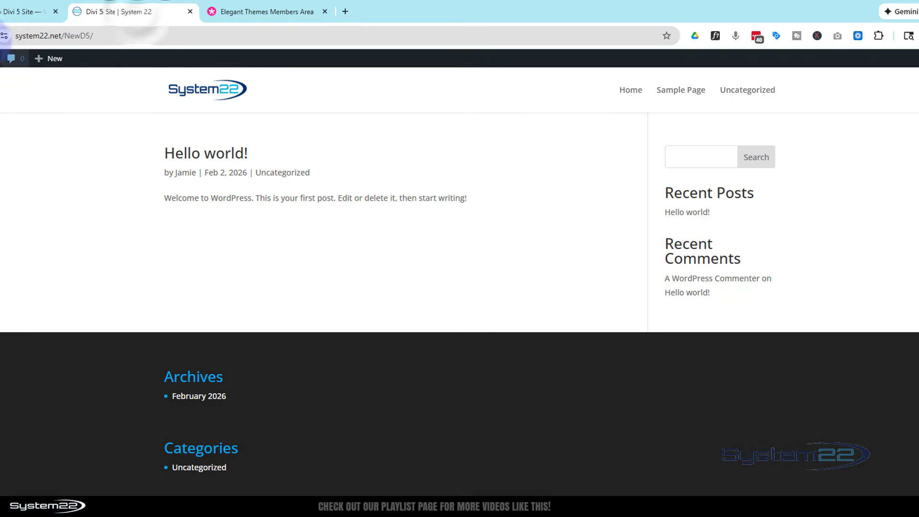
pyautogui.click(2, 36)
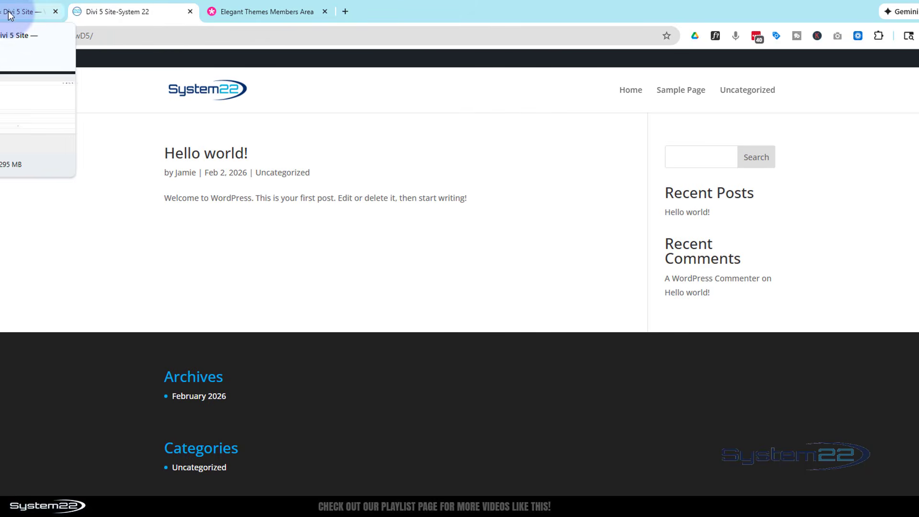
# Step: Try "|" without spaces as the BlogName and post title separator, save, and check the title on the live site
pyautogui.click(28, 11)
pyautogui.click(364, 427)
pyautogui.click(365, 428)
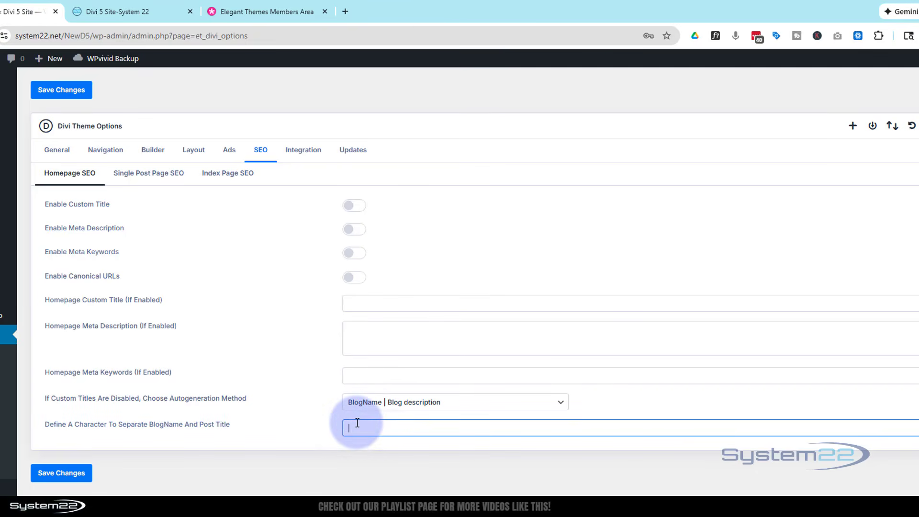
pyautogui.write('|')
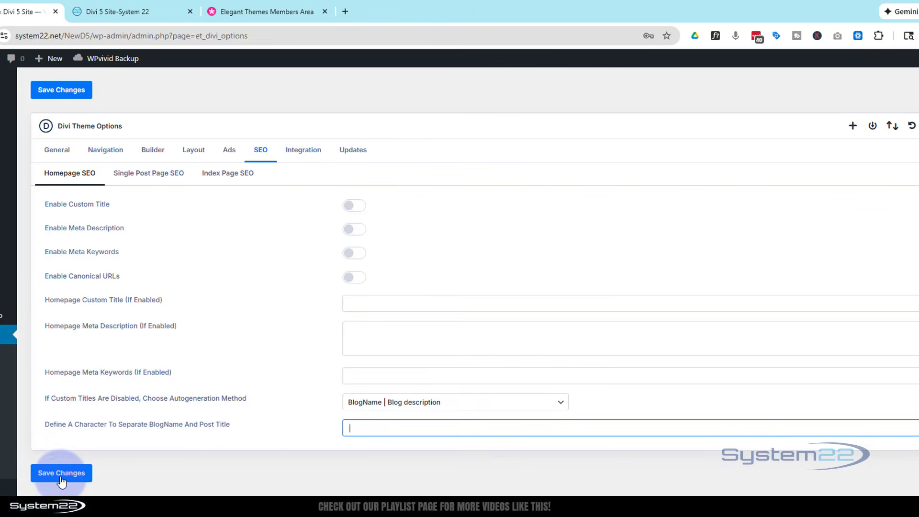
pyautogui.click(61, 479)
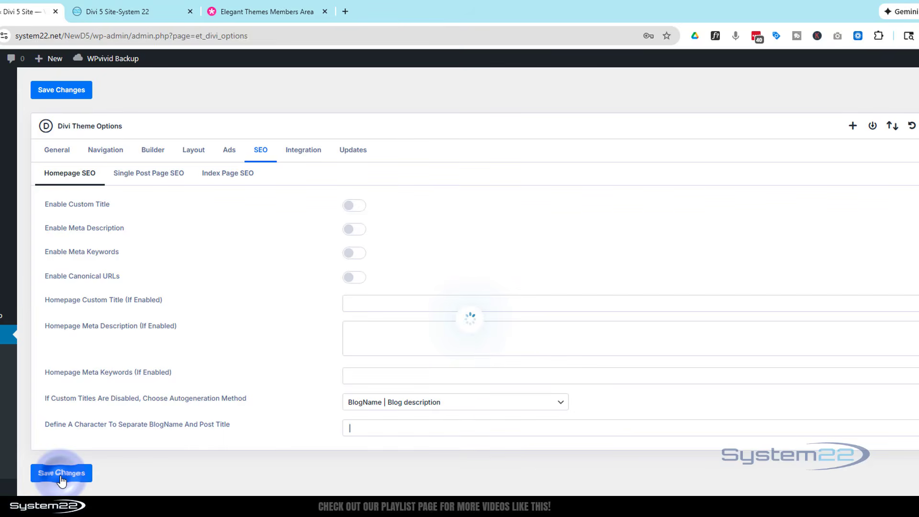
pyautogui.click(139, 12)
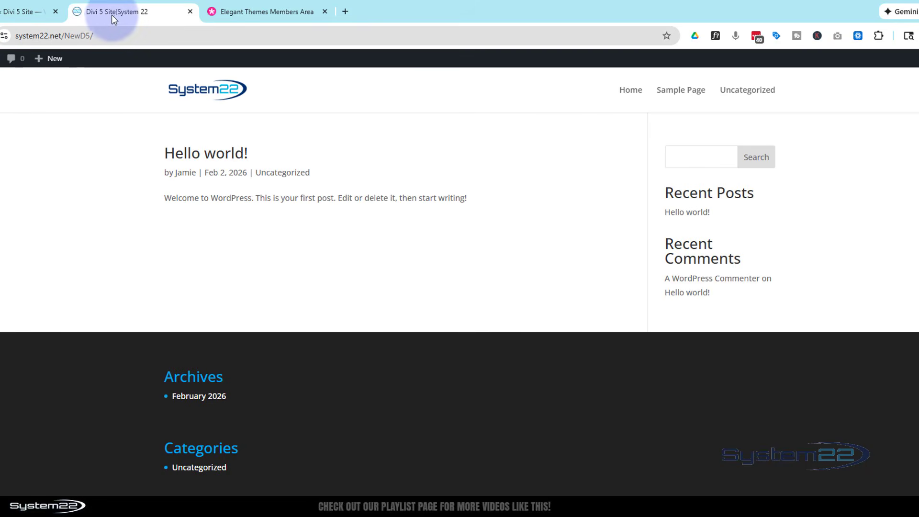
# Step: Set the BlogName and post title separator to " | " with surrounding spaces, save, and check the live site's title
pyautogui.click(29, 12)
pyautogui.click(349, 428)
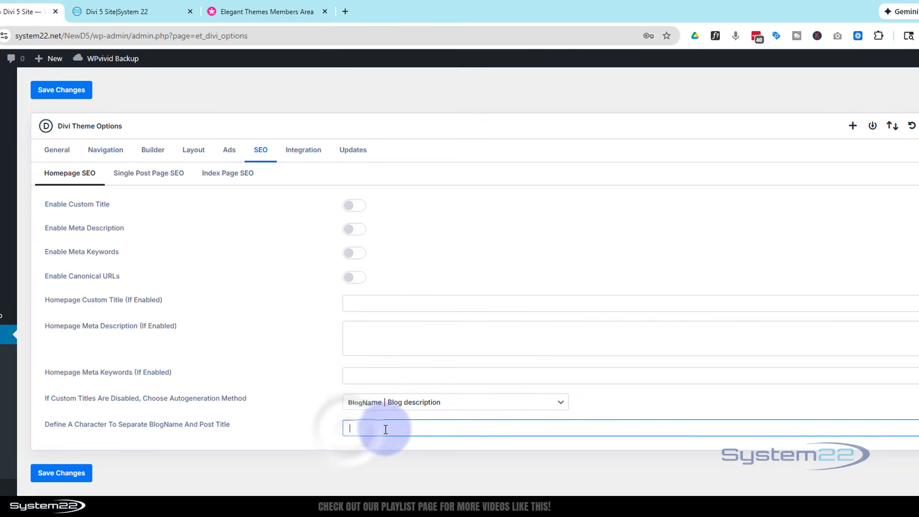
pyautogui.write('|')
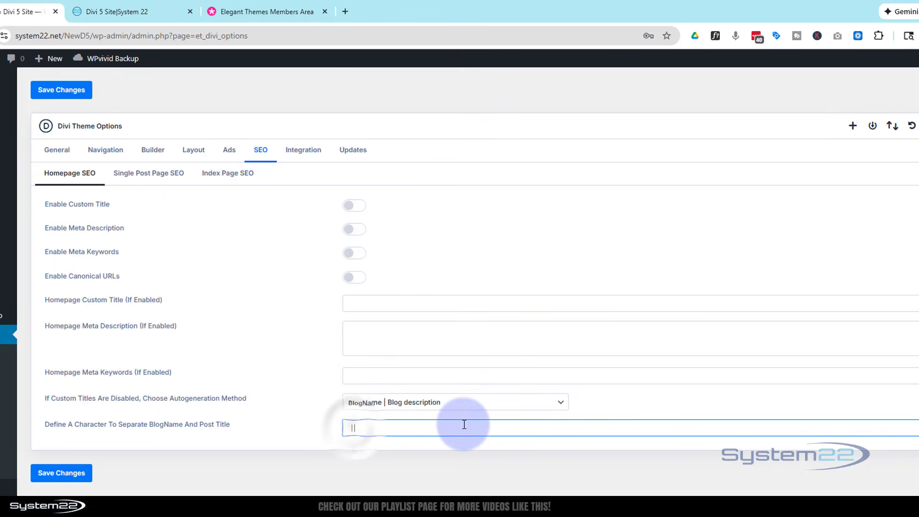
pyautogui.click(60, 473)
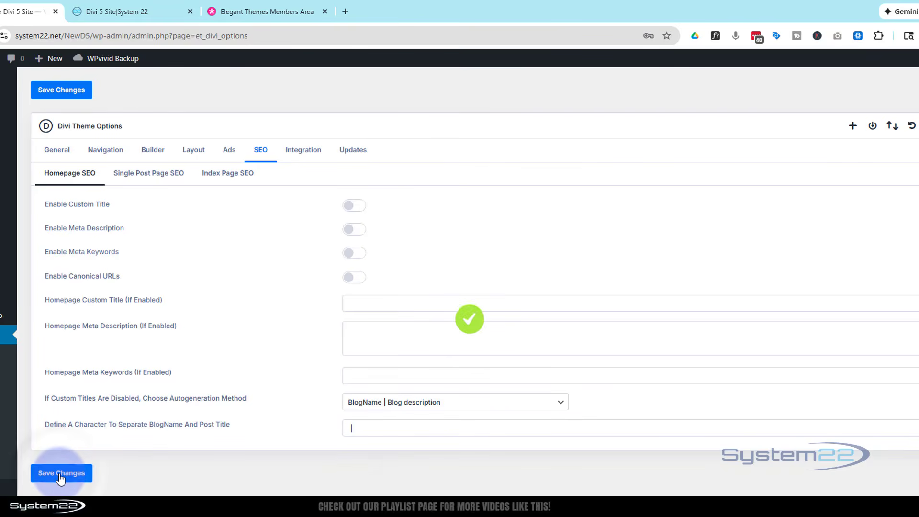
pyautogui.click(98, 12)
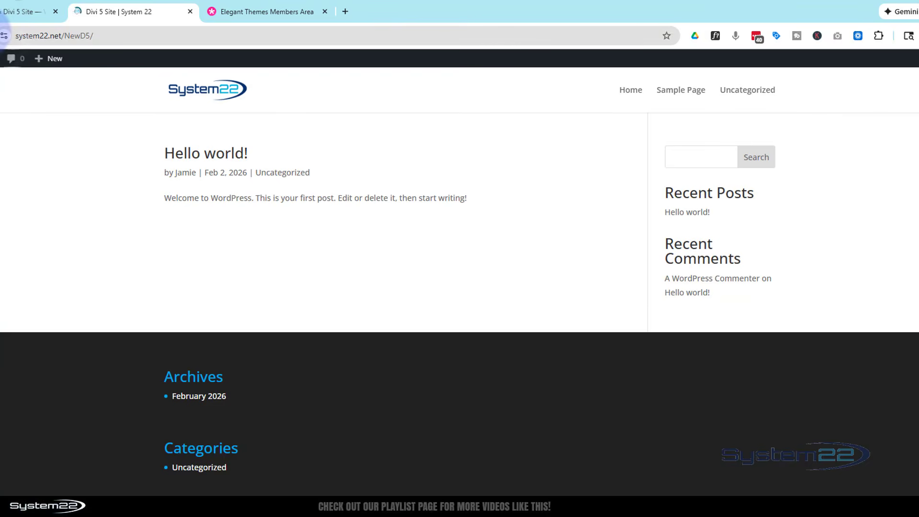
pyautogui.click(8, 13)
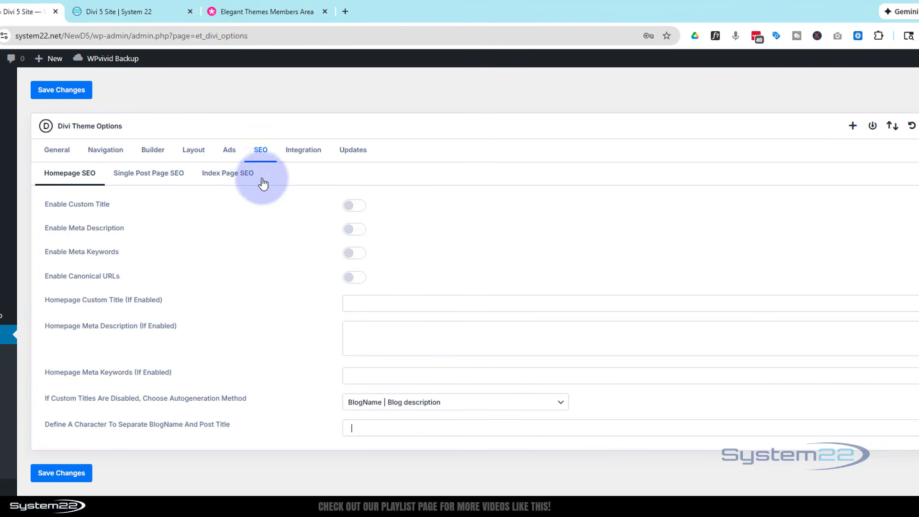
# Step: Review the code integration fields for the head, body, and top and bottom of posts, and save the integration settings
pyautogui.click(298, 153)
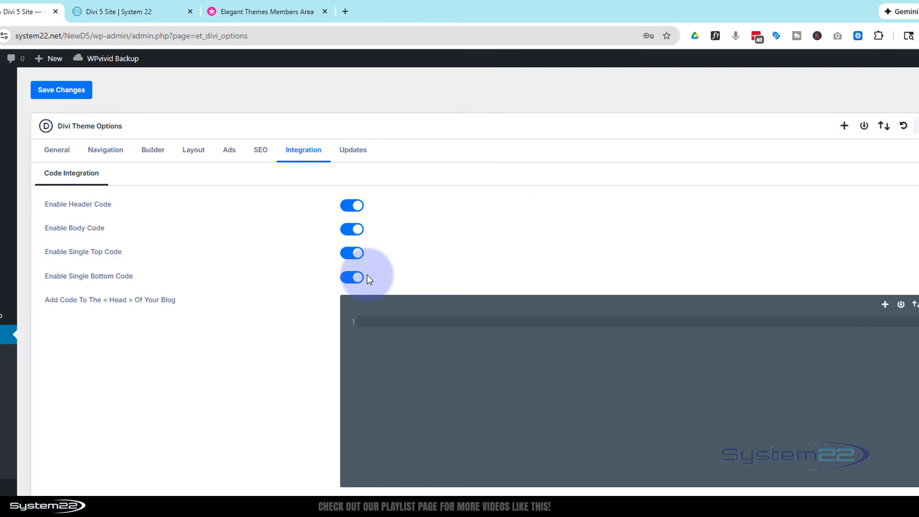
pyautogui.scroll(-10, 265, 395)
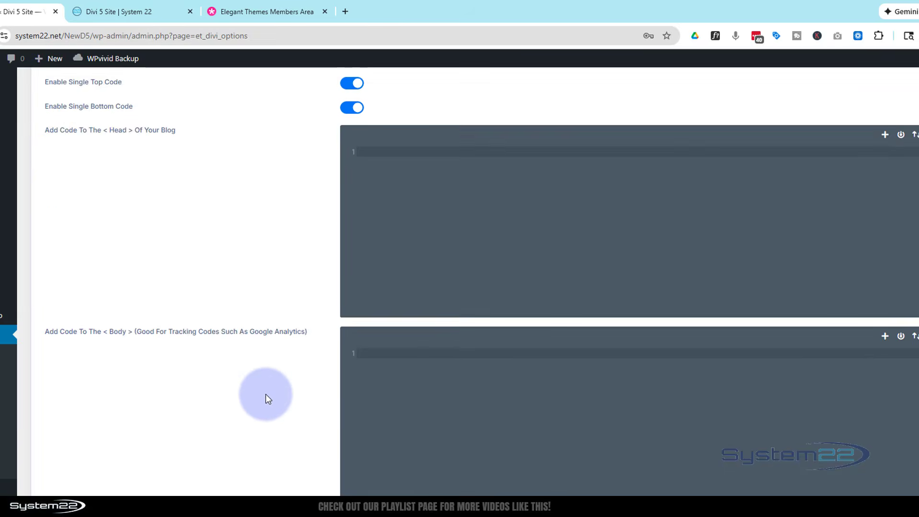
pyautogui.scroll(10, 265, 395)
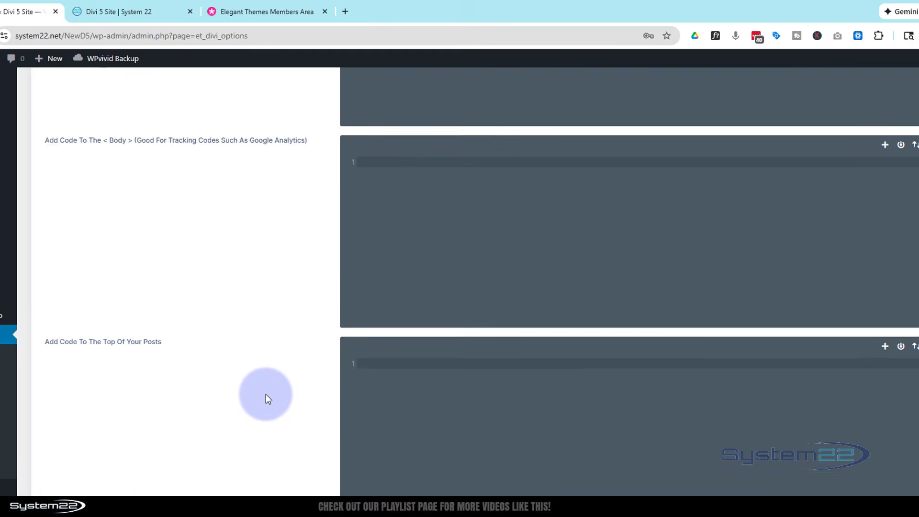
pyautogui.click(369, 327)
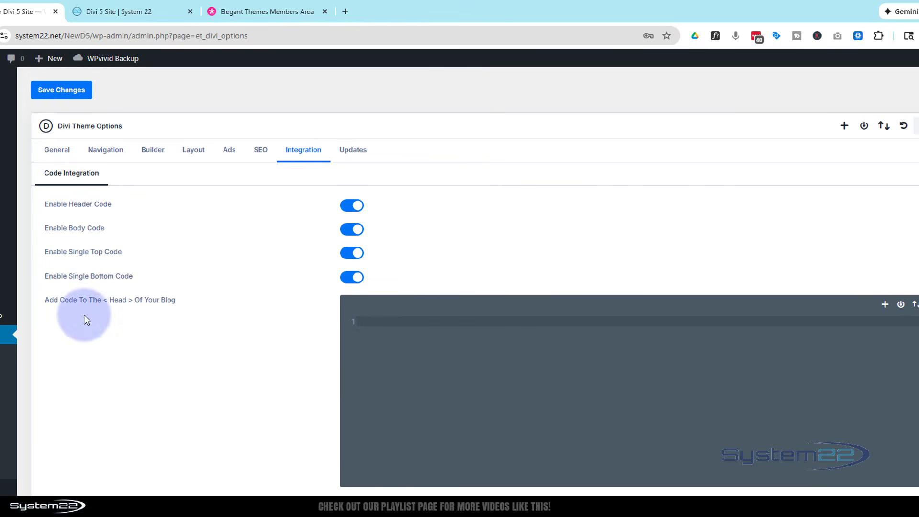
pyautogui.scroll(-3, 260, 369)
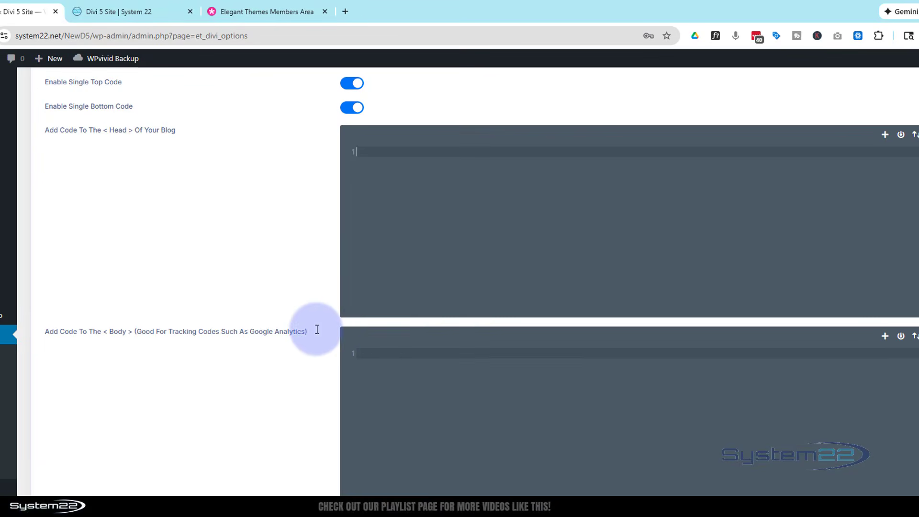
pyautogui.click(387, 350)
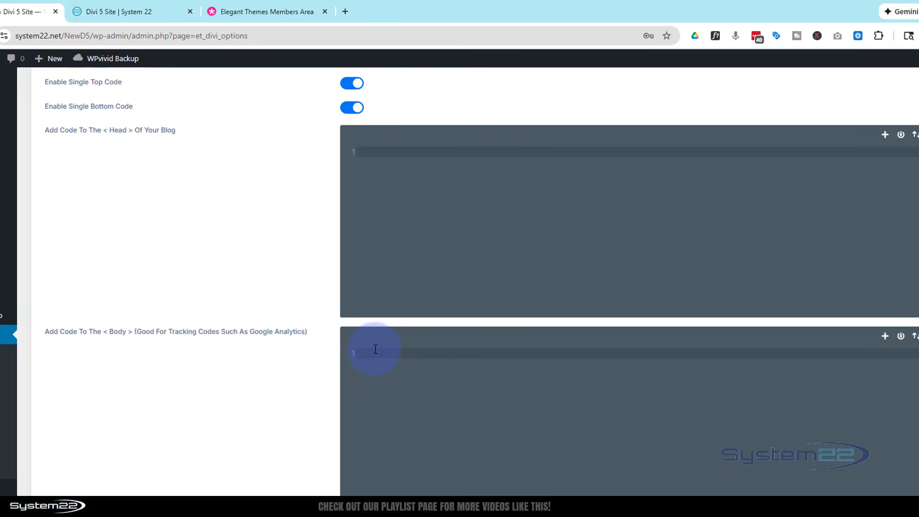
pyautogui.scroll(-2, 375, 349)
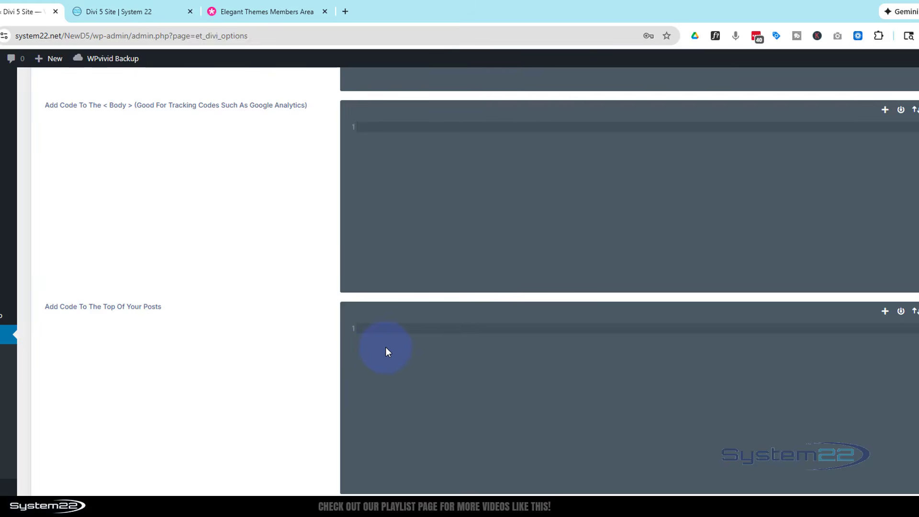
pyautogui.scroll(-4, 386, 347)
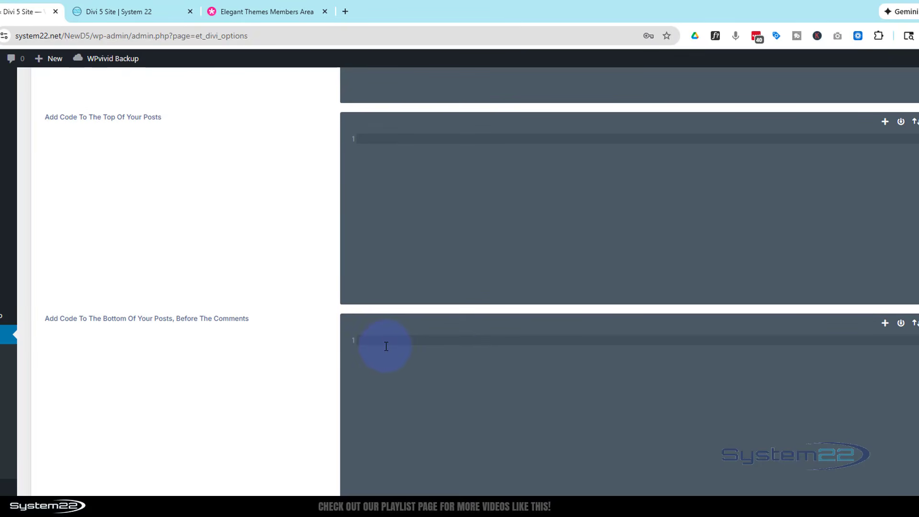
pyautogui.scroll(7, 363, 361)
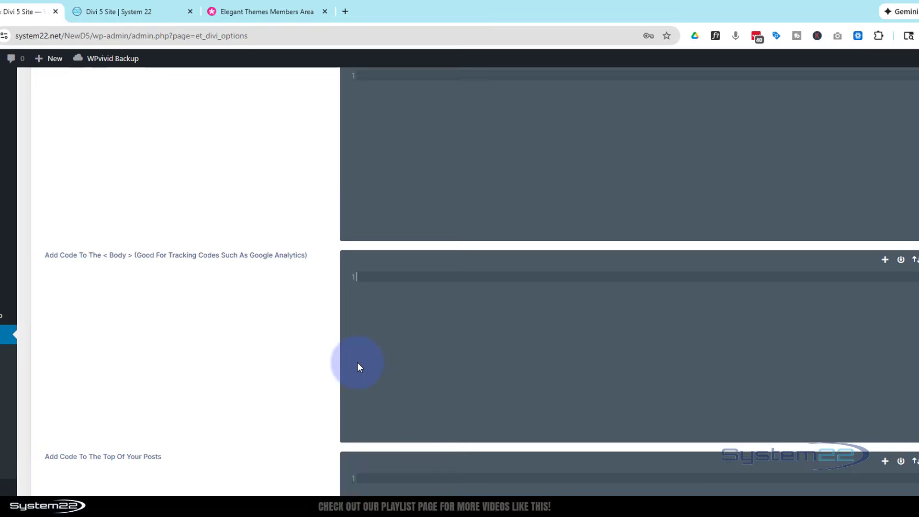
pyautogui.scroll(5, 358, 362)
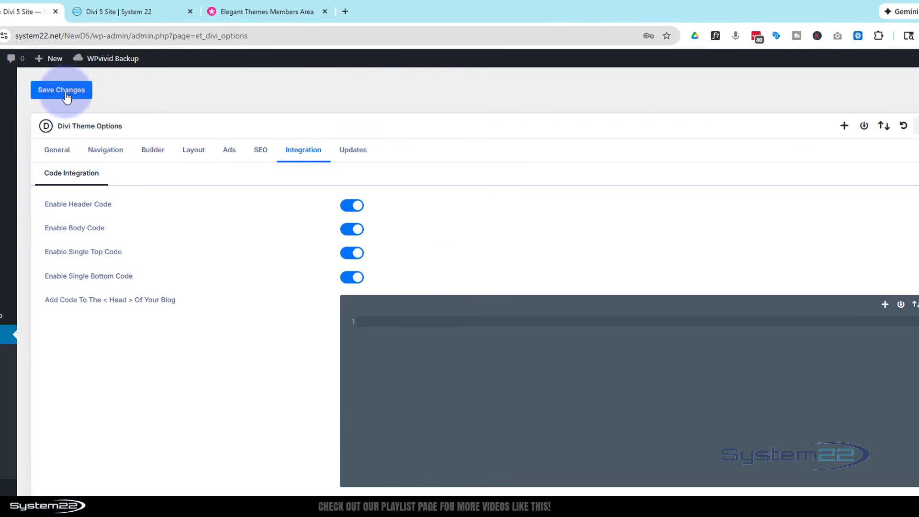
pyautogui.click(66, 94)
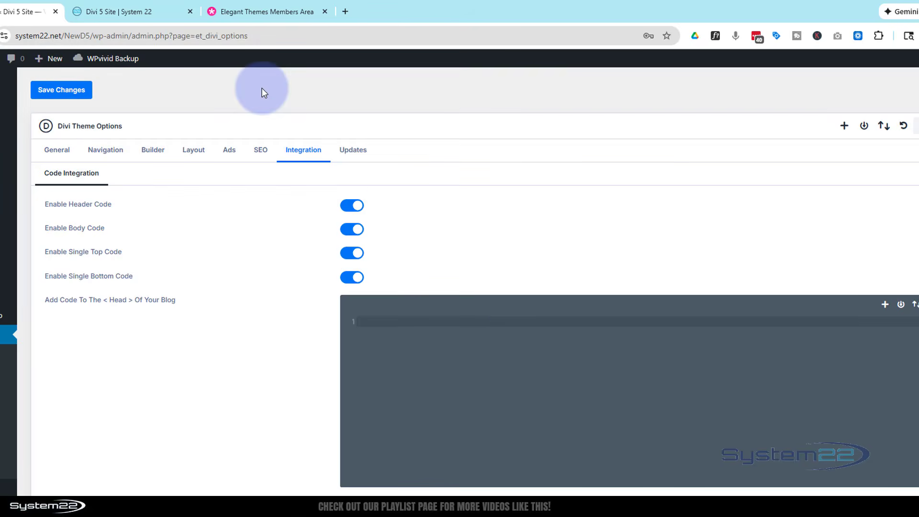
# Step: Examine the update credentials settings alongside the Elegant Themes members area, and return to the general theme options
pyautogui.click(357, 156)
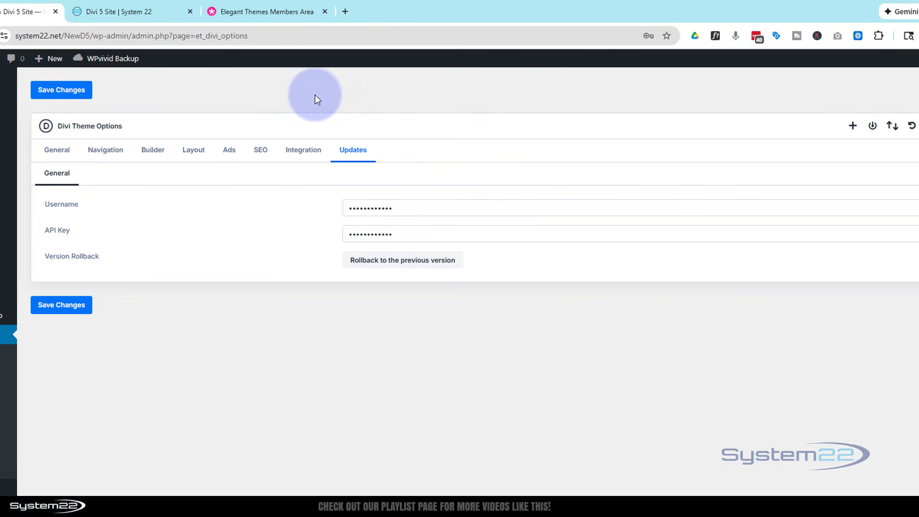
pyautogui.click(272, 13)
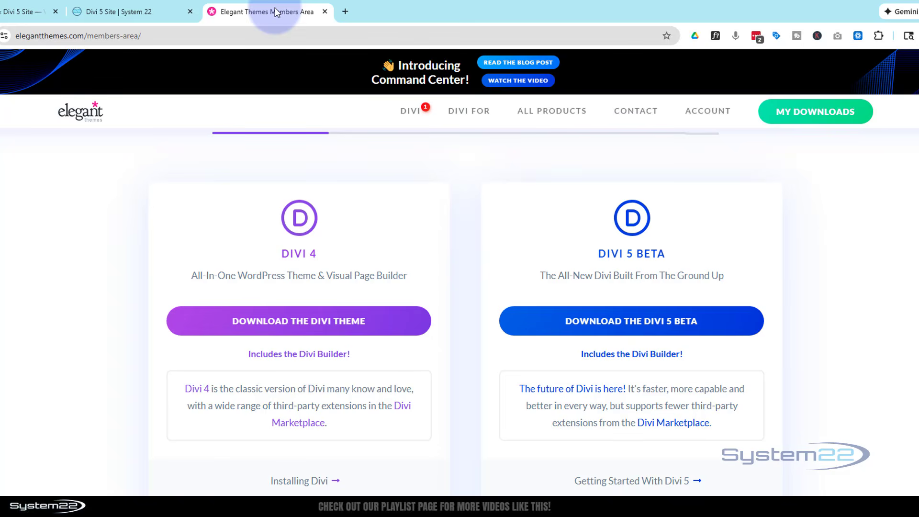
pyautogui.click(14, 8)
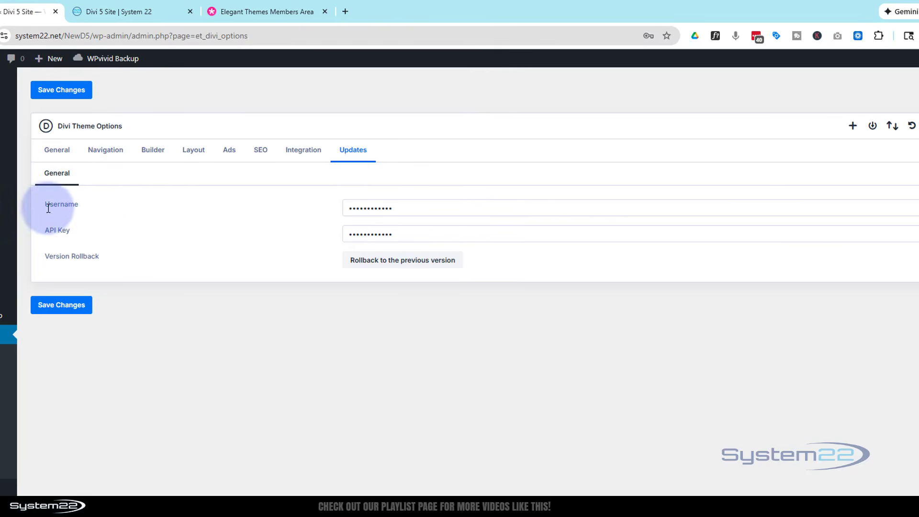
pyautogui.click(261, 14)
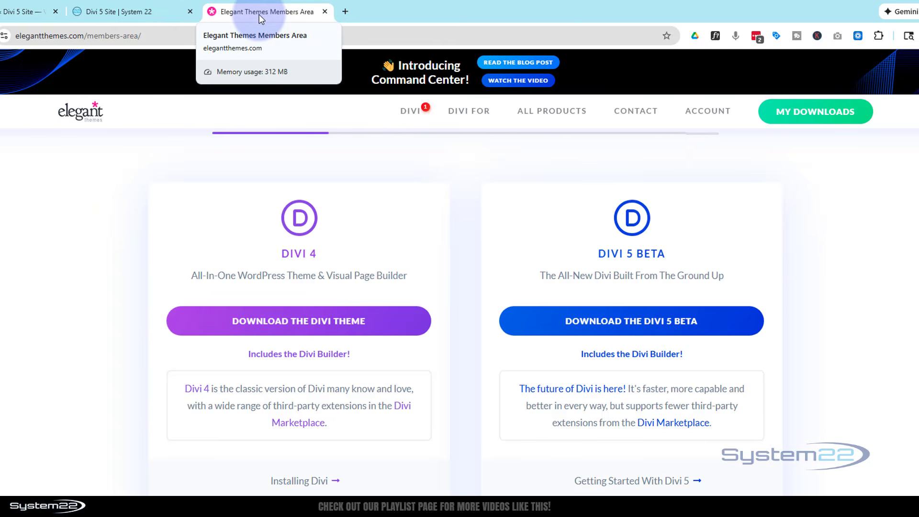
pyautogui.click(702, 113)
pyautogui.moveTo(701, 116)
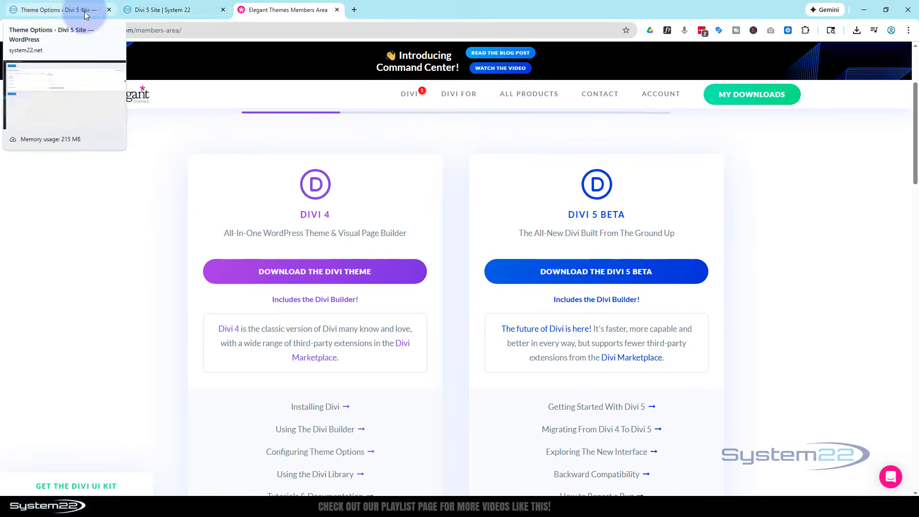
pyautogui.click(85, 15)
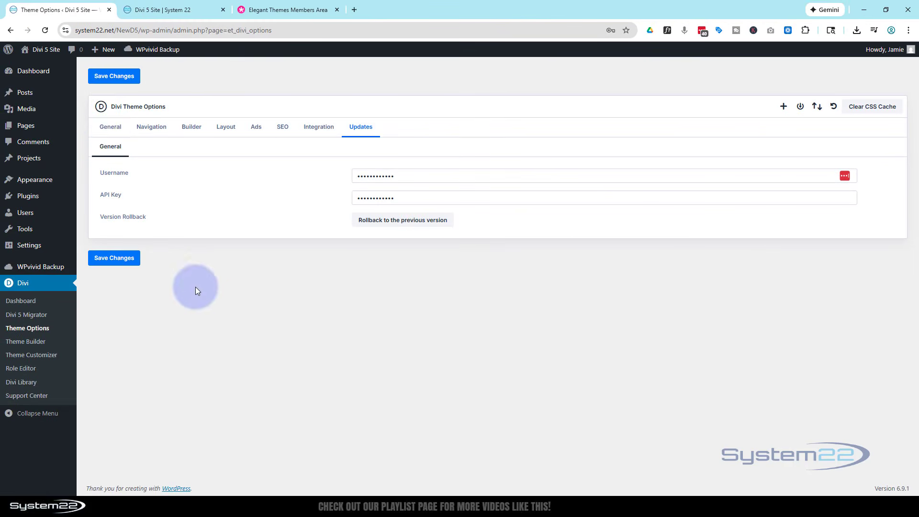
pyautogui.click(109, 128)
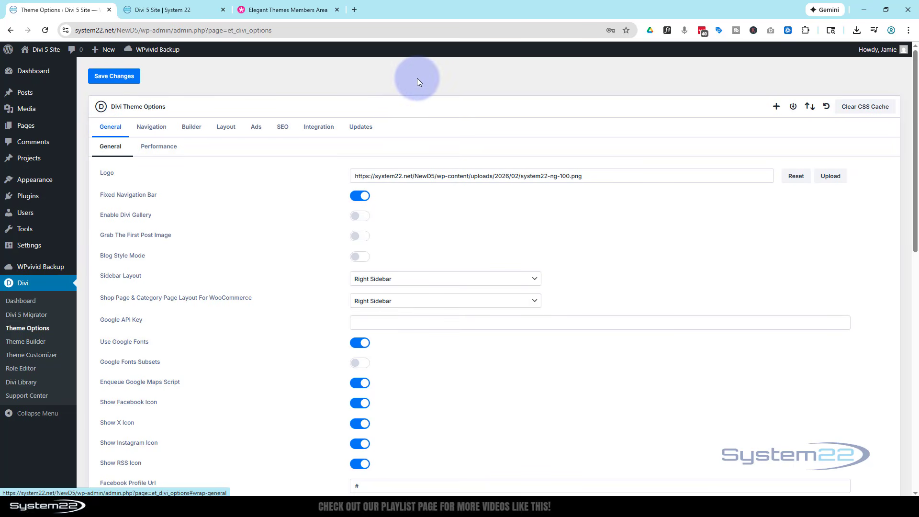